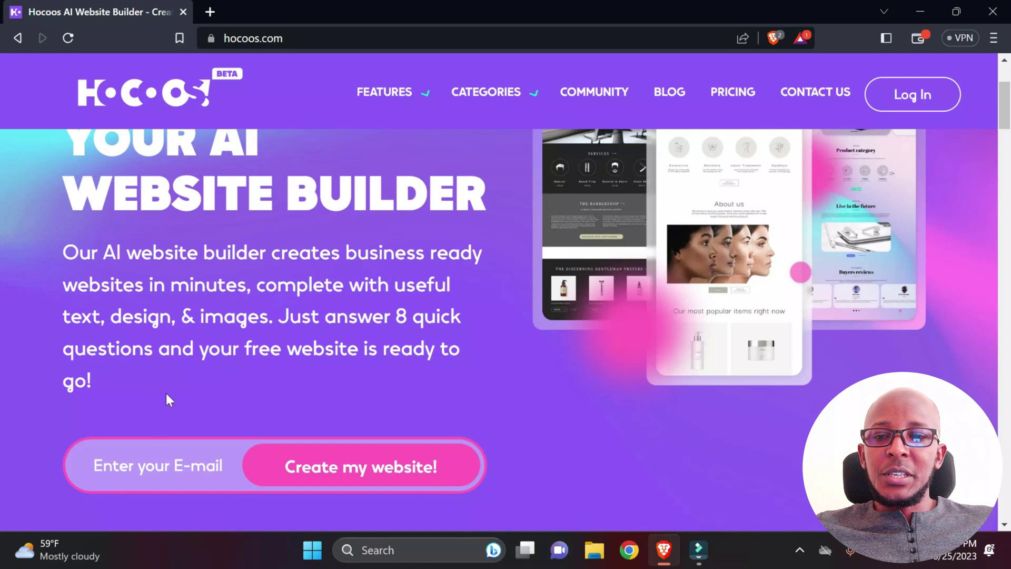
Step: Sign up with the saved e-mail address and start creating a website
{"action": "left_click", "coordinate": [157, 463]}
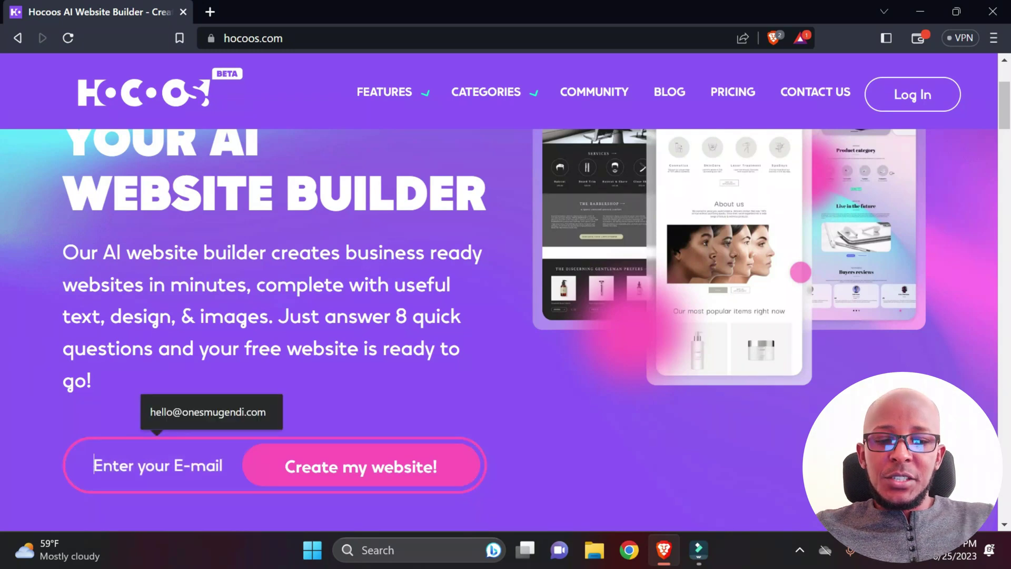
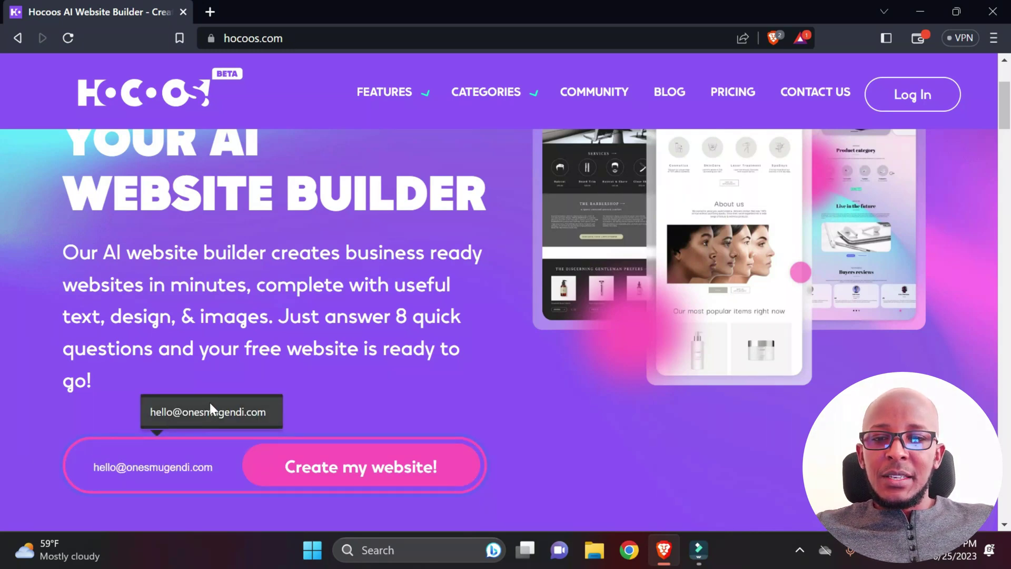
{"action": "left_click", "coordinate": [210, 405]}
{"action": "scroll", "coordinate": [404, 363], "scroll_direction": "down", "scroll_amount": 3}
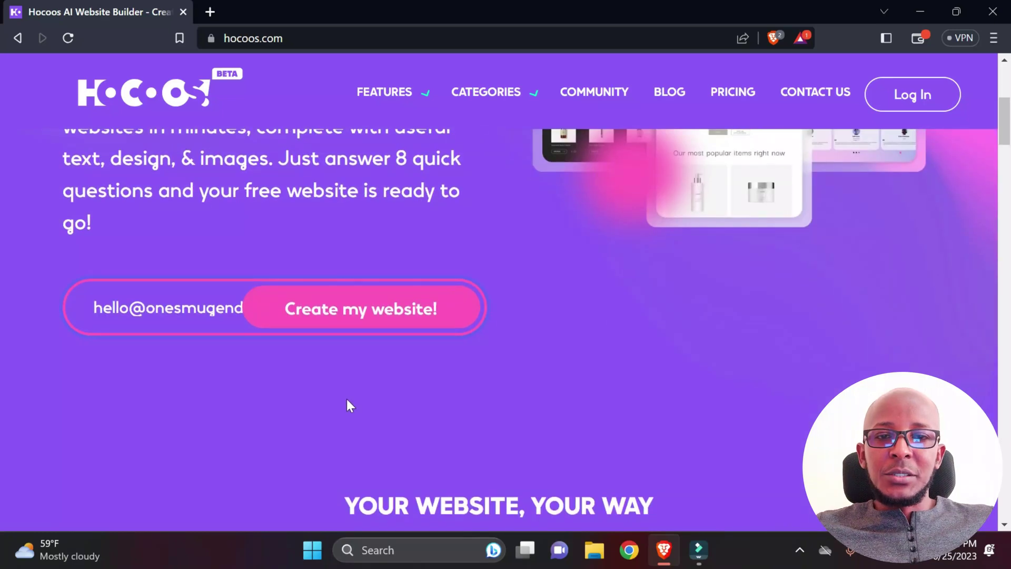
{"action": "left_click", "coordinate": [360, 327]}
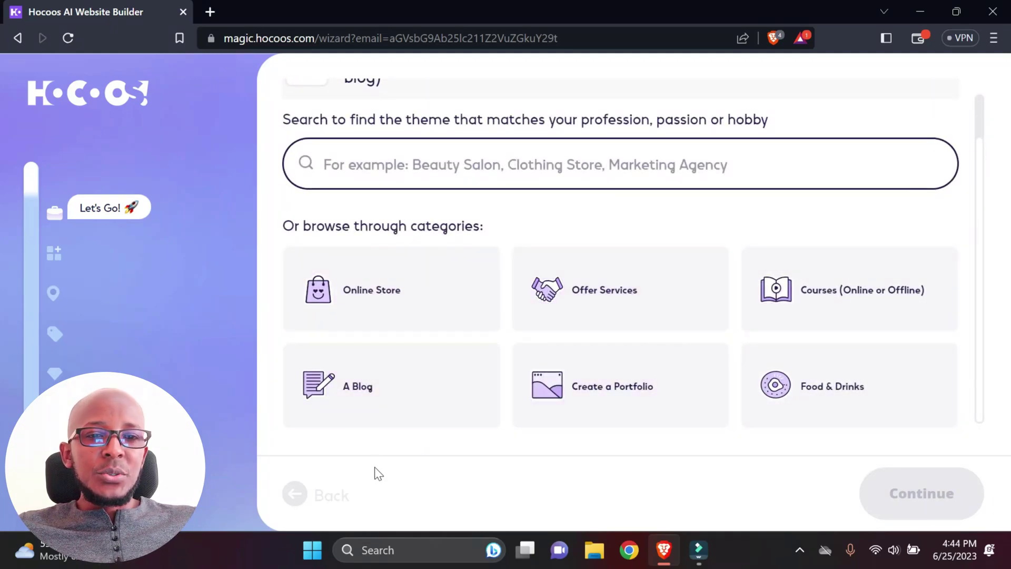
Step: Set the business type to Online Store, kids clothes store, and confirm
{"action": "left_click", "coordinate": [373, 299]}
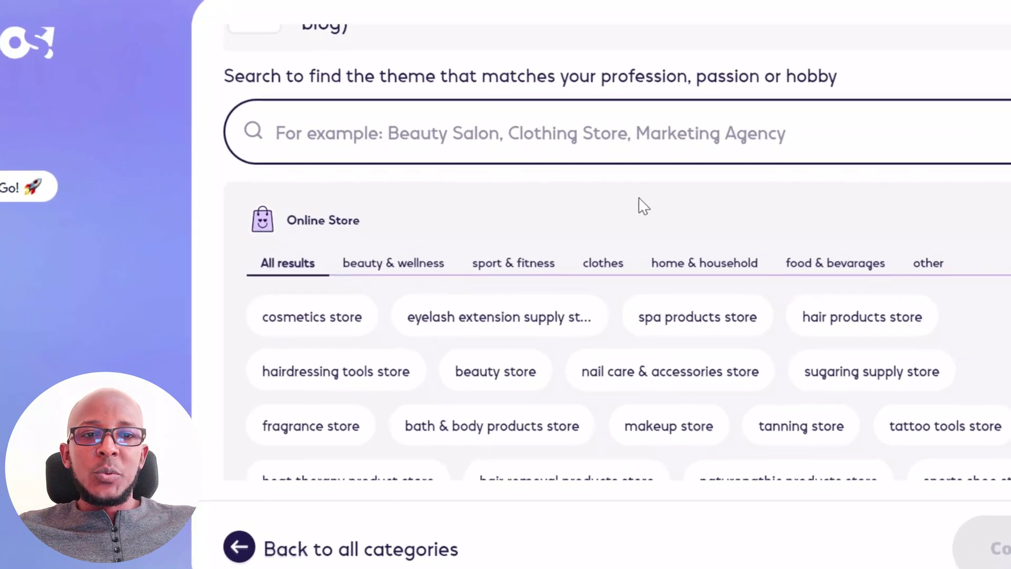
{"action": "left_click", "coordinate": [604, 267]}
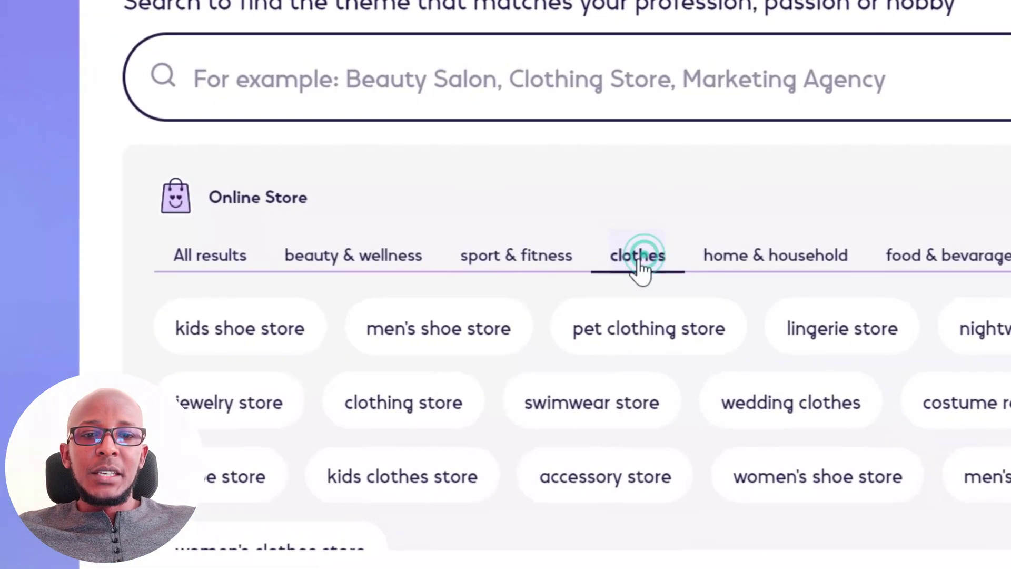
{"action": "left_click", "coordinate": [411, 476]}
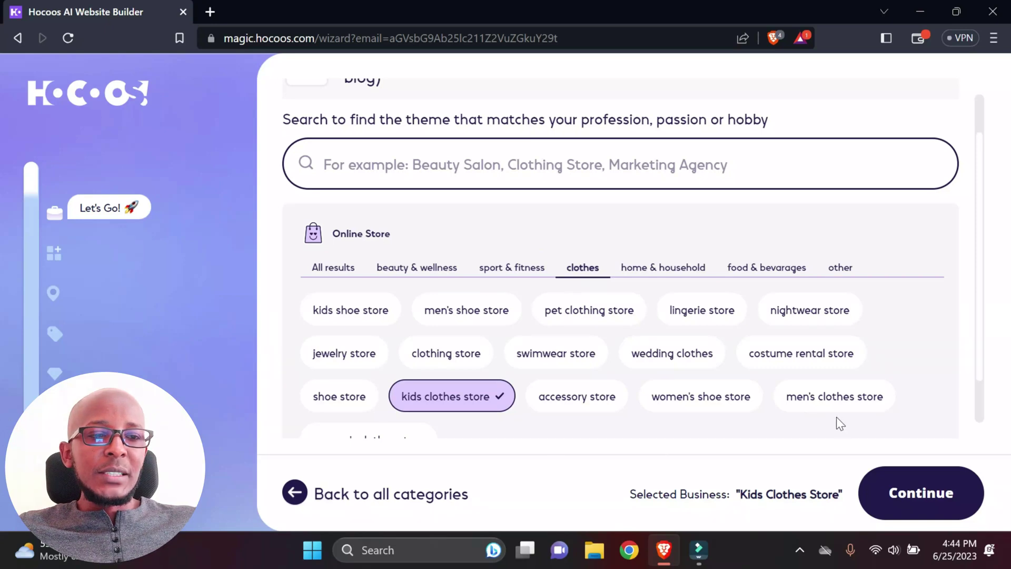
{"action": "left_click", "coordinate": [921, 495]}
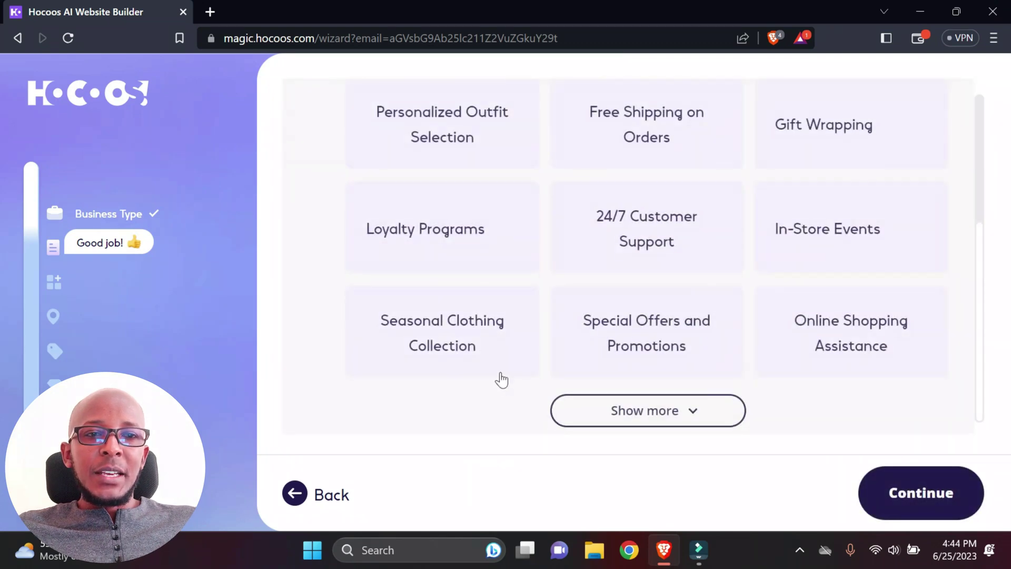
Step: Select eight services, from Free Shipping to Seasonal Clothing Collection, leaving Loyalty Programs unchecked
{"action": "scroll", "coordinate": [643, 287], "scroll_direction": "up", "scroll_amount": 2}
{"action": "left_click", "coordinate": [653, 208]}
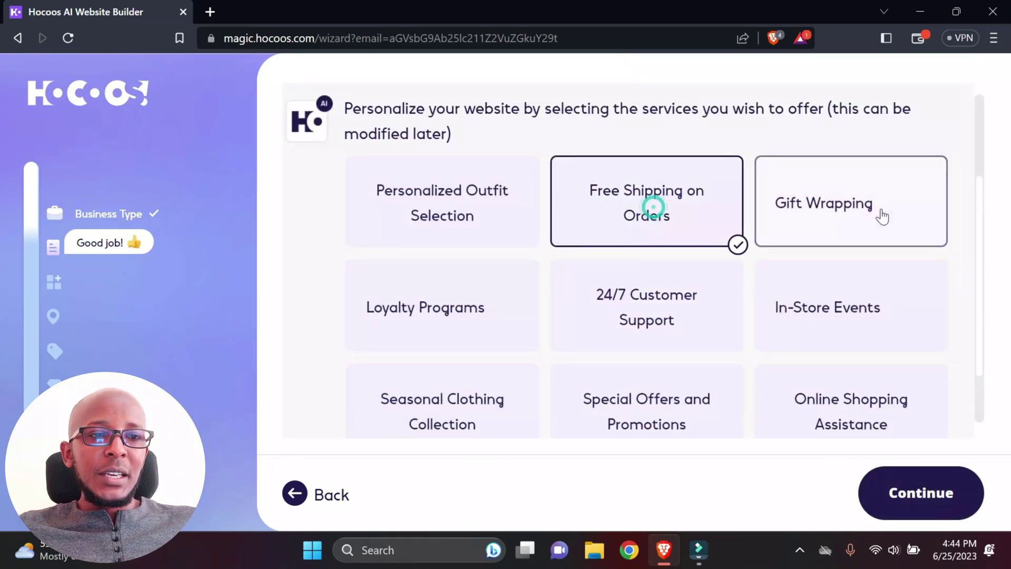
{"action": "left_click", "coordinate": [858, 210]}
{"action": "left_click", "coordinate": [842, 311]}
{"action": "left_click", "coordinate": [636, 305]}
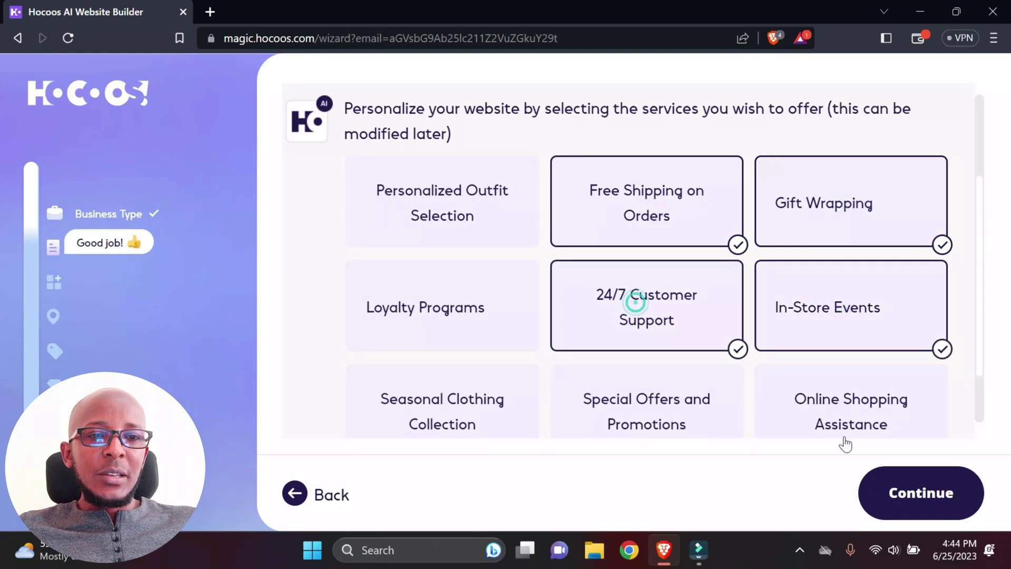
{"action": "left_click", "coordinate": [847, 421]}
{"action": "left_click", "coordinate": [634, 419]}
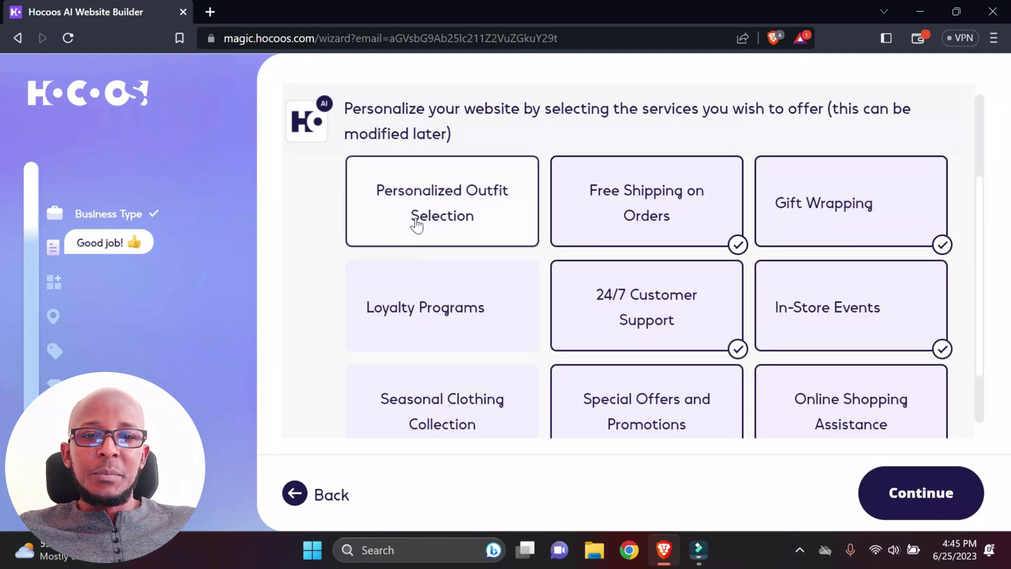
{"action": "left_click", "coordinate": [417, 214]}
{"action": "left_click", "coordinate": [450, 420]}
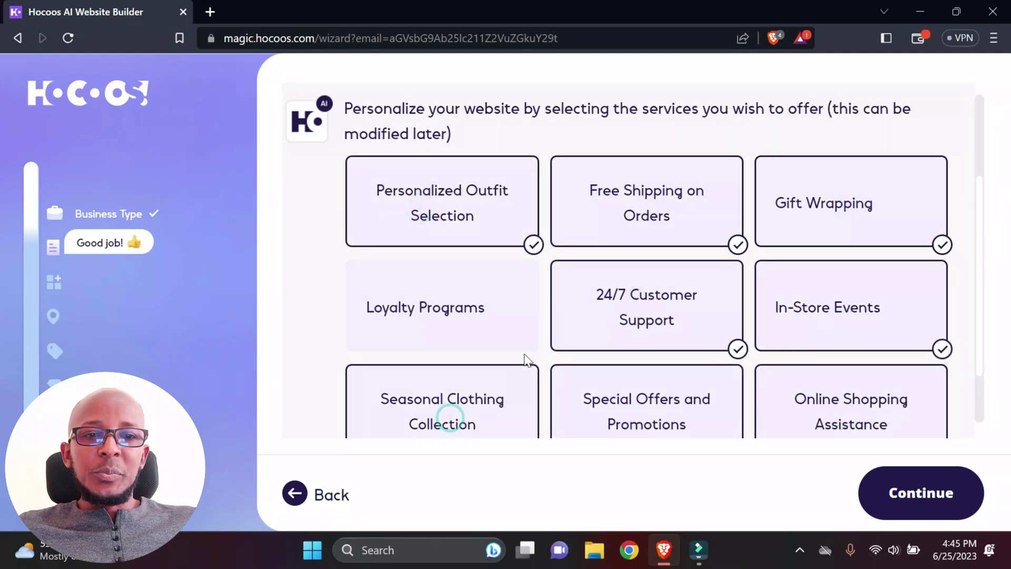
{"action": "scroll", "coordinate": [527, 356], "scroll_direction": "down", "scroll_amount": 1}
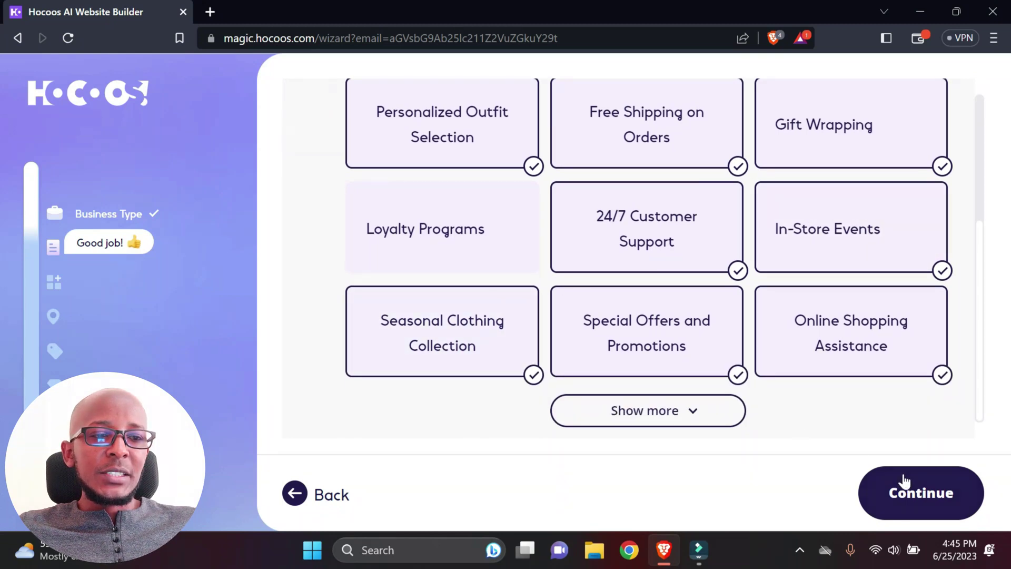
{"action": "left_click", "coordinate": [927, 499]}
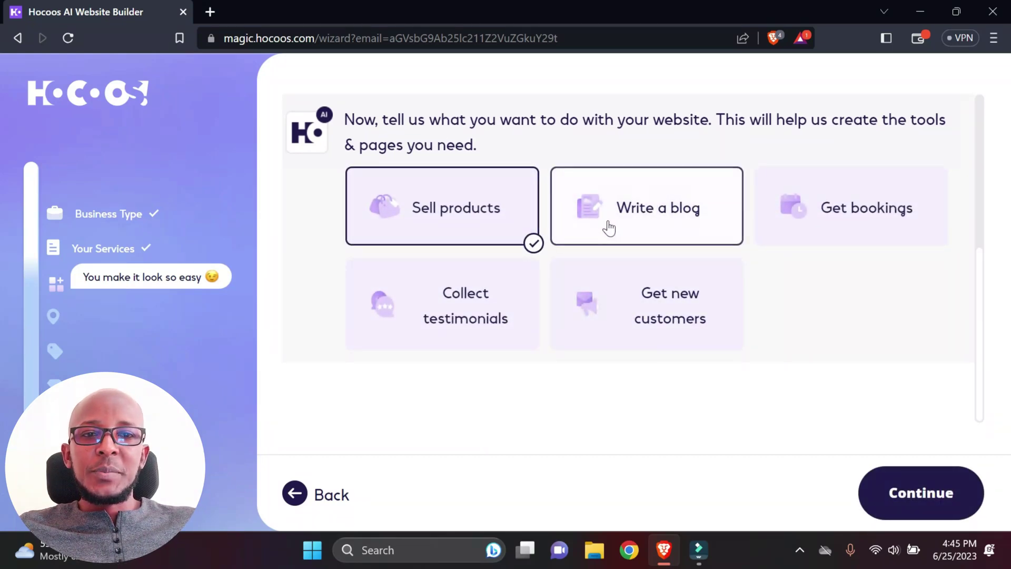
Step: Add Write a blog, Get bookings, Get new customers and Collect testimonials as site goals
{"action": "left_click", "coordinate": [676, 215]}
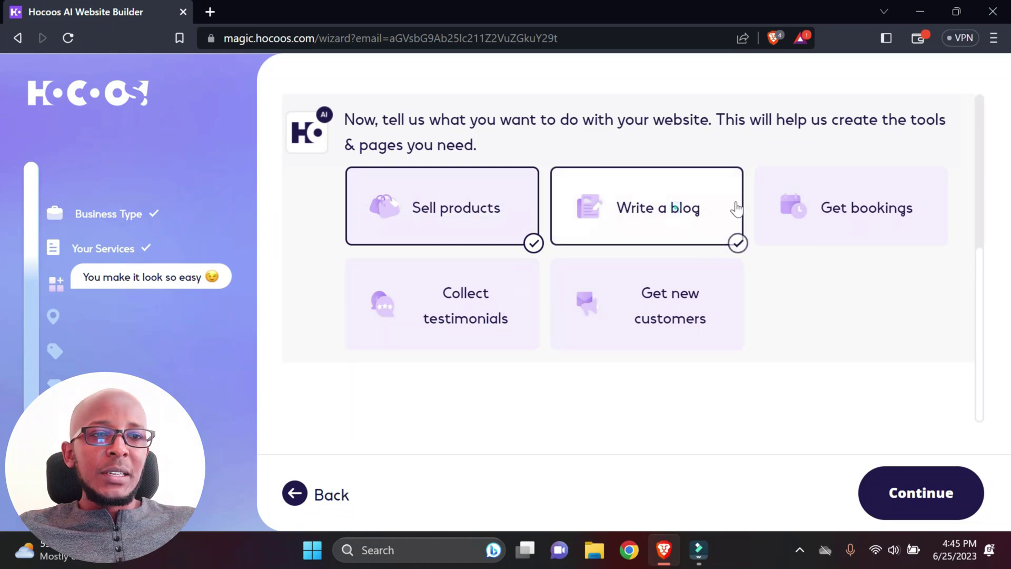
{"action": "left_click", "coordinate": [873, 206]}
{"action": "left_click", "coordinate": [647, 319]}
{"action": "left_click", "coordinate": [420, 318]}
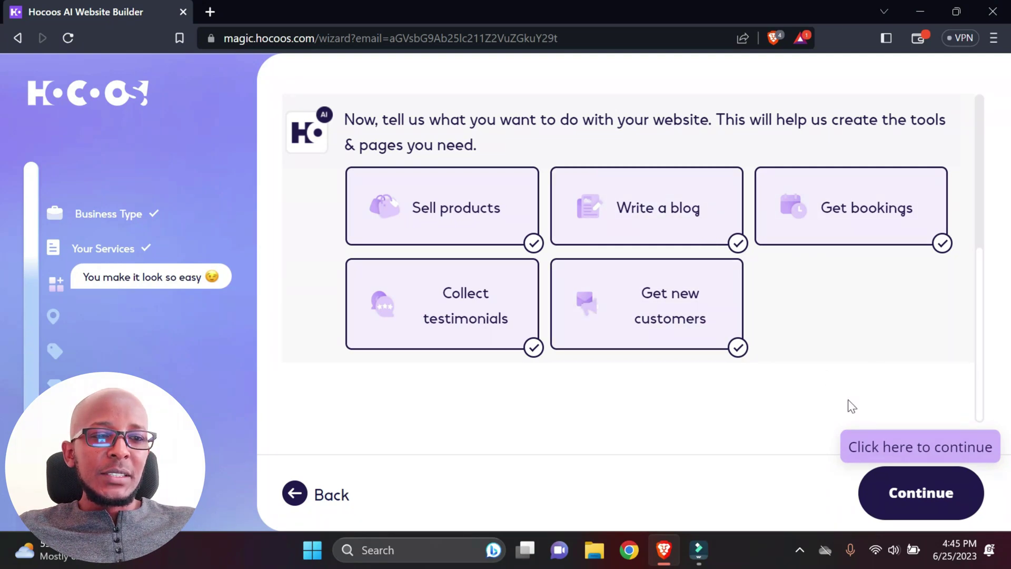
{"action": "left_click", "coordinate": [896, 505]}
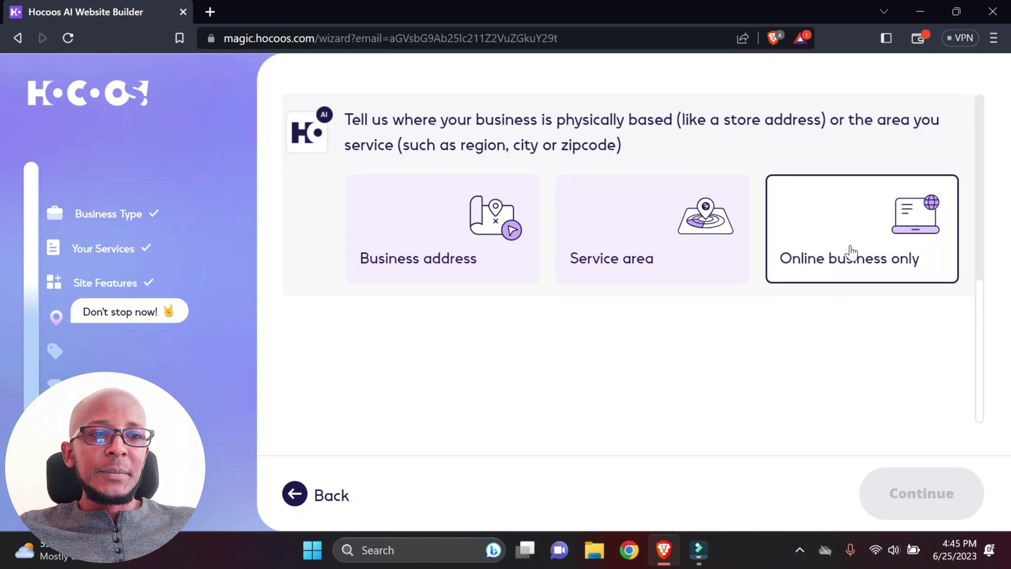
Step: Mark the business as online only and name it Swift Clothing Ltd
{"action": "left_click", "coordinate": [852, 252]}
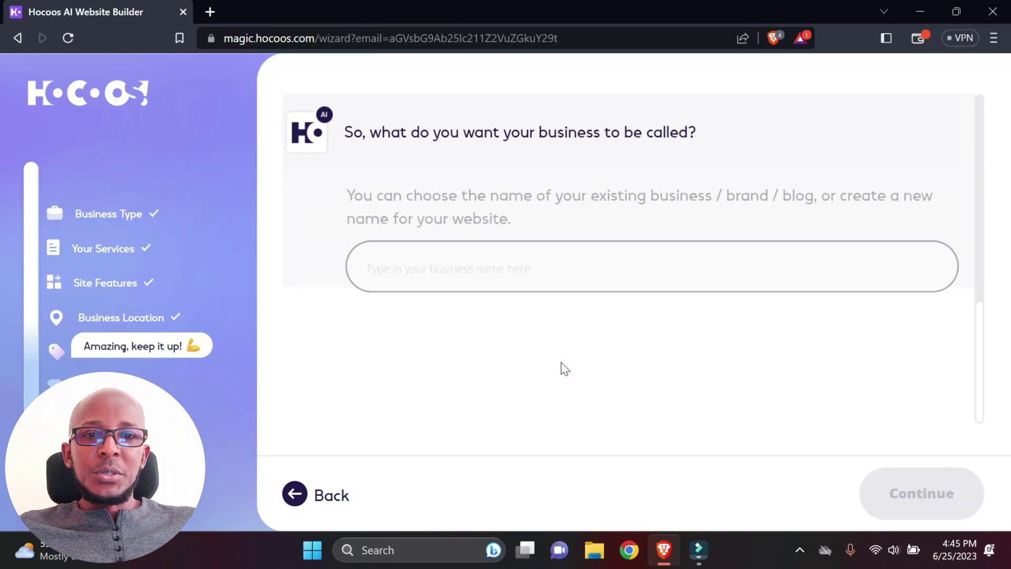
{"action": "left_click", "coordinate": [383, 252]}
{"action": "type", "text": "s"}
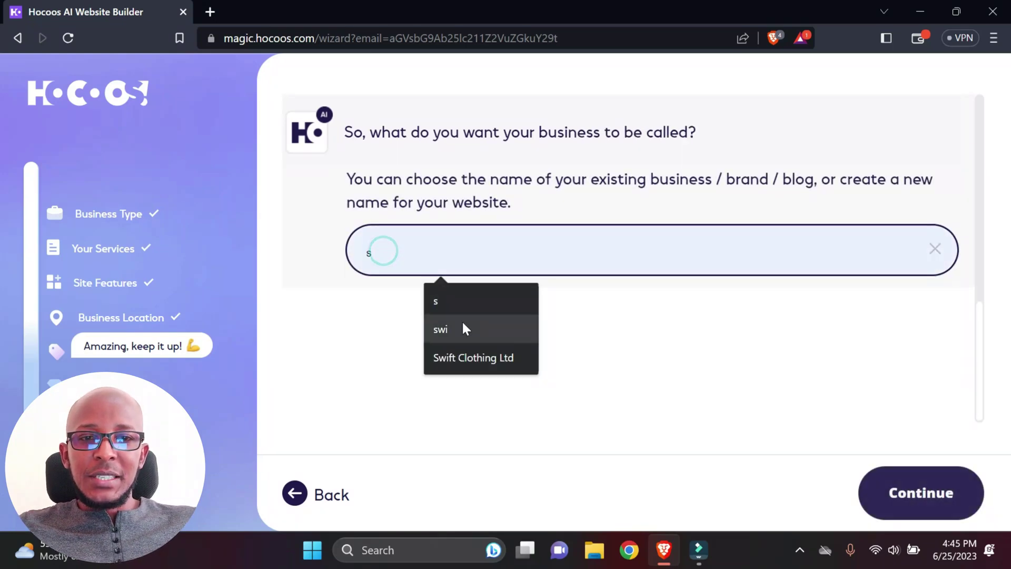
{"action": "left_click", "coordinate": [481, 358]}
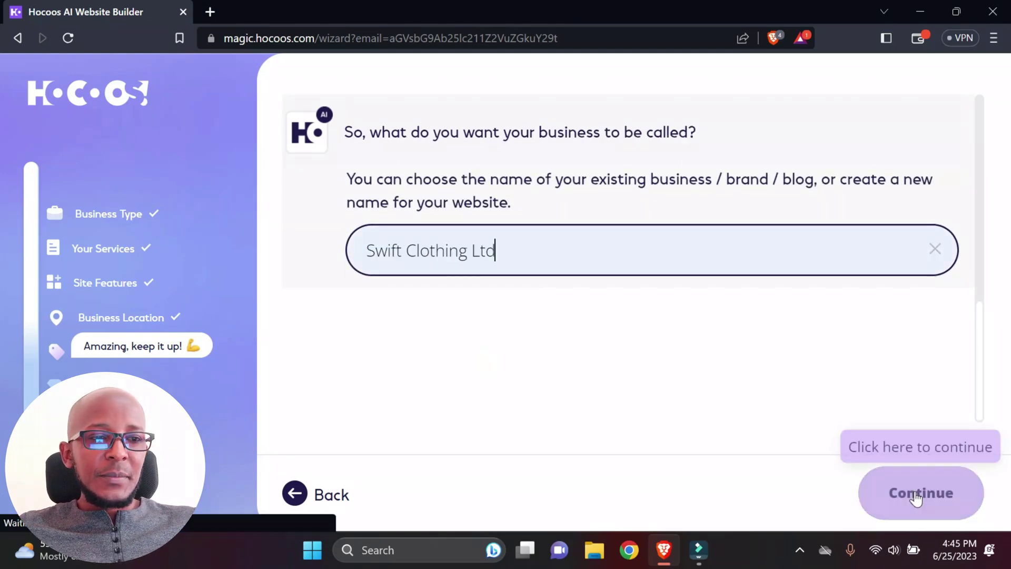
{"action": "left_click", "coordinate": [918, 500]}
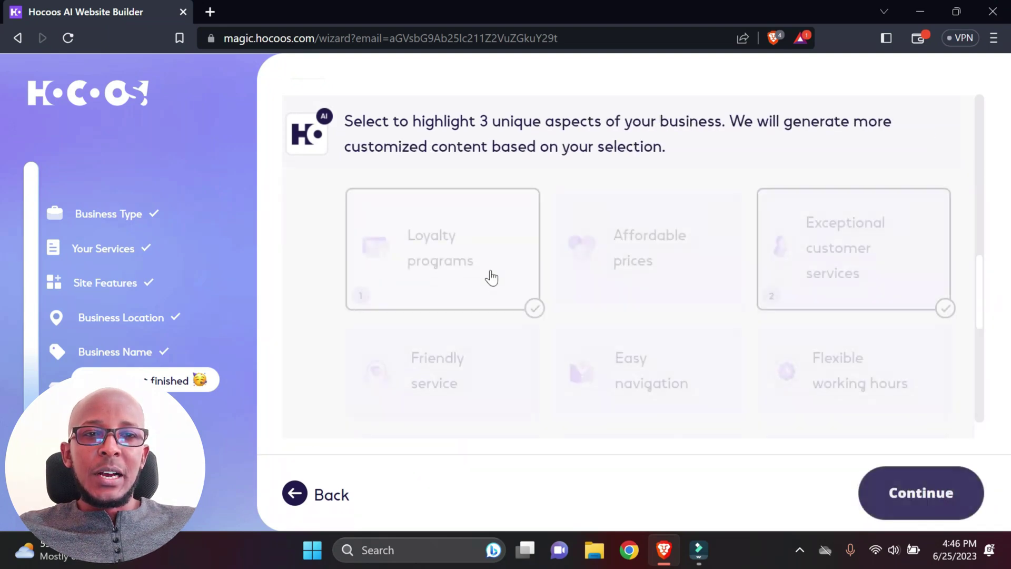
Step: Replace Loyalty programs with Friendly service among the store's highlighted strengths
{"action": "left_click", "coordinate": [528, 131]}
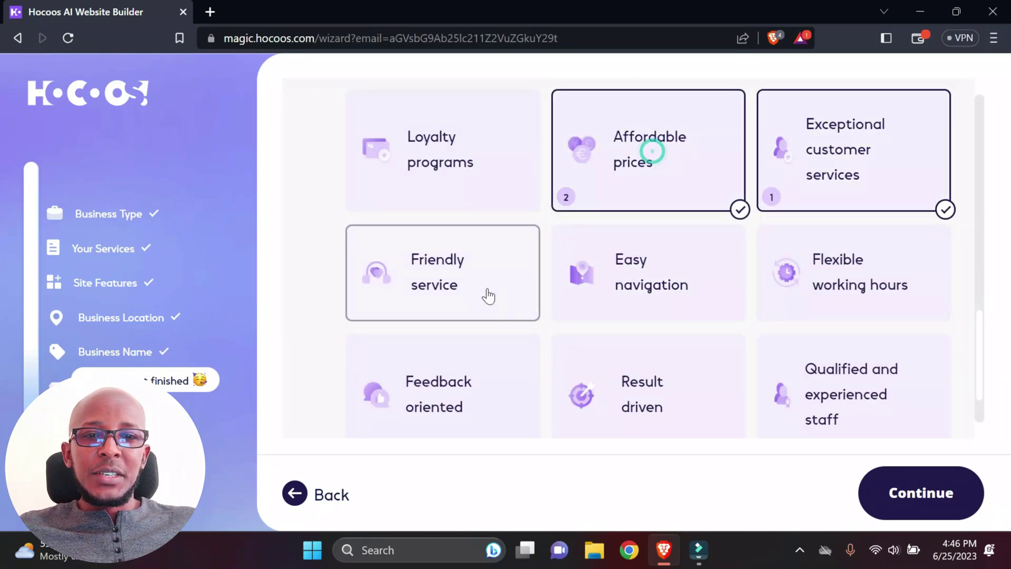
{"action": "left_click", "coordinate": [457, 293]}
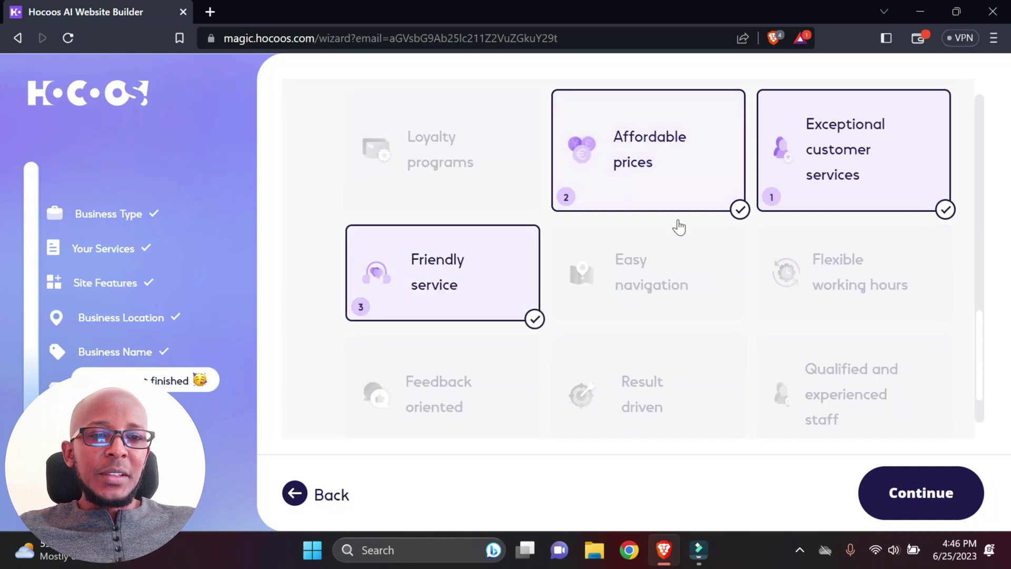
{"action": "left_click", "coordinate": [917, 499]}
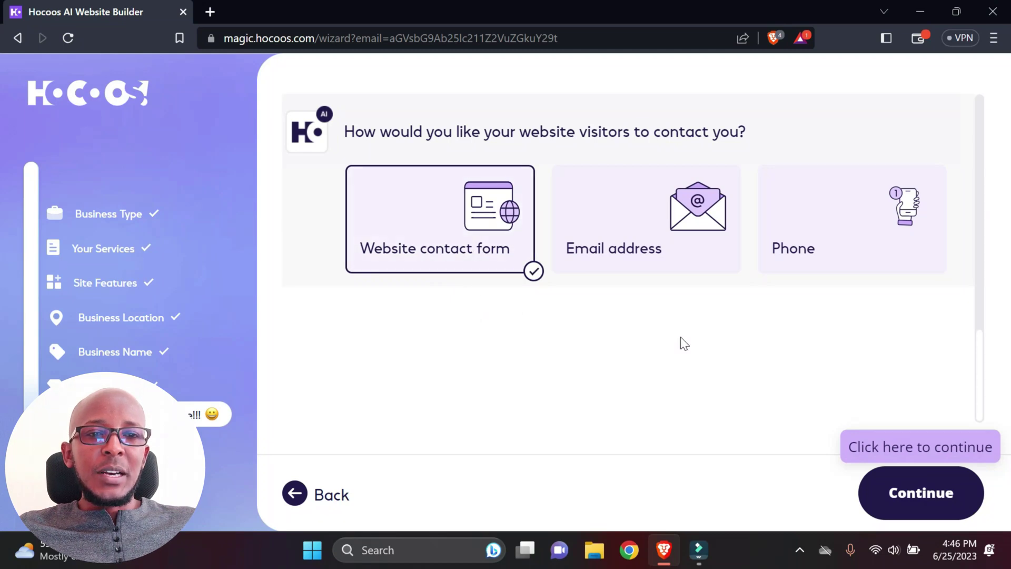
Step: Add the business e-mail address as a contact method
{"action": "left_click", "coordinate": [613, 241]}
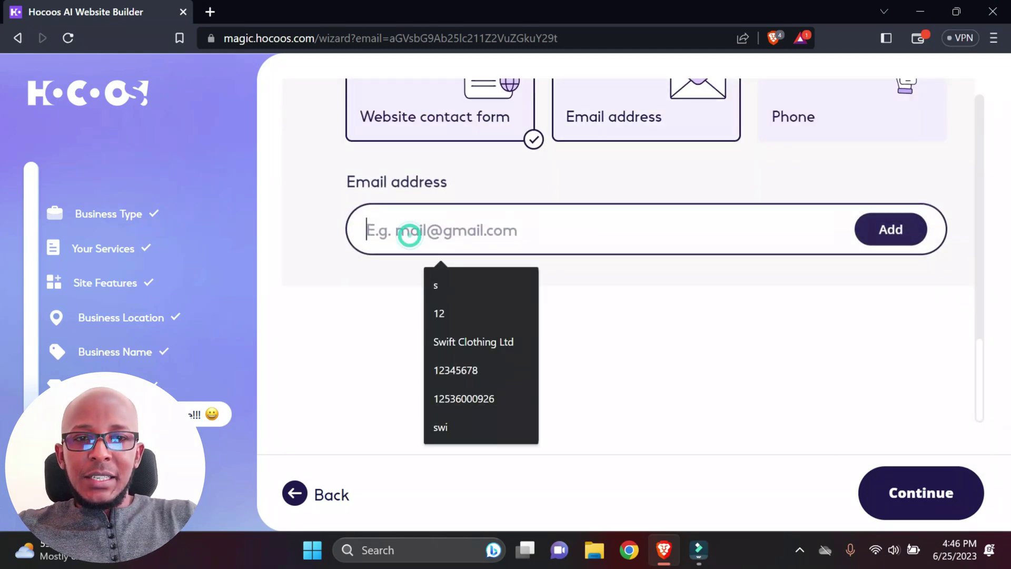
{"action": "key", "text": "Return"}
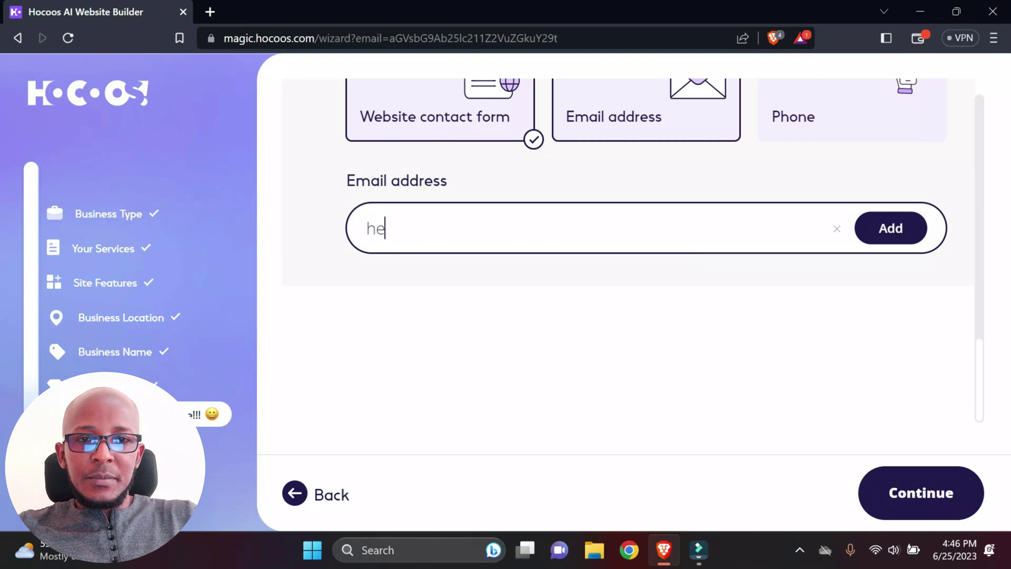
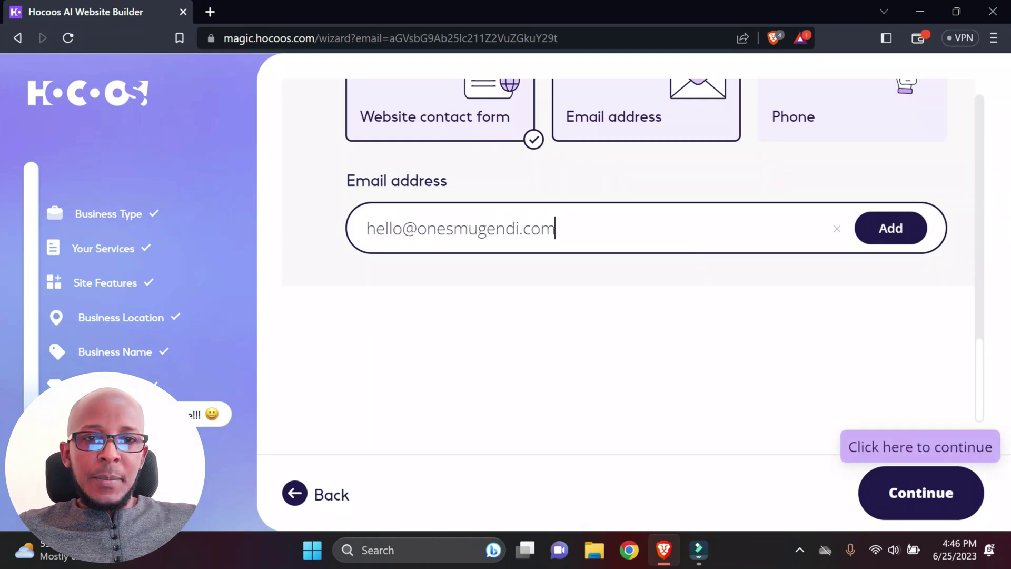
{"action": "left_click", "coordinate": [889, 227]}
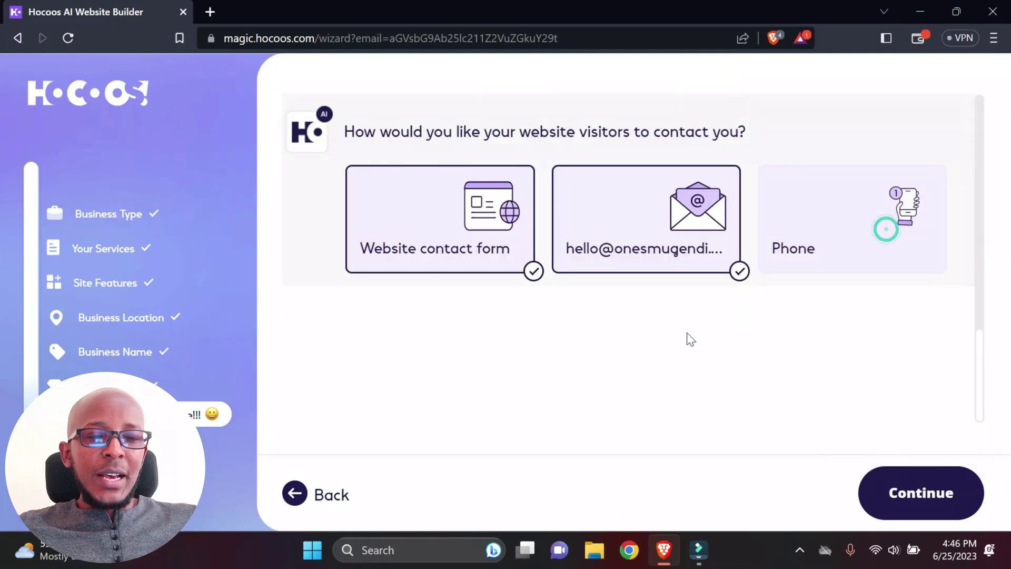
Step: Add the business phone number as a contact method and confirm the contact options
{"action": "left_click", "coordinate": [842, 228]}
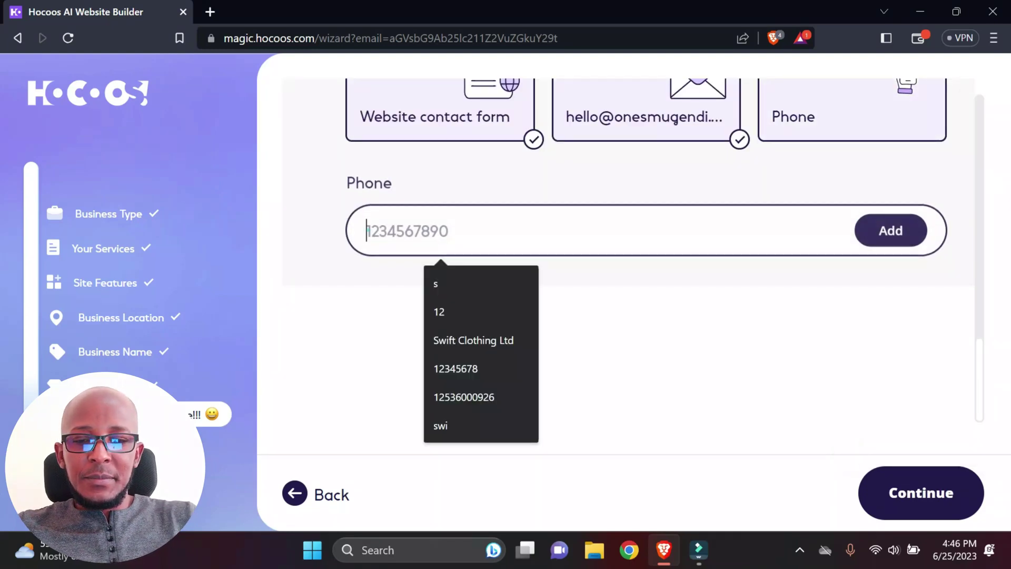
{"action": "left_click", "coordinate": [367, 228]}
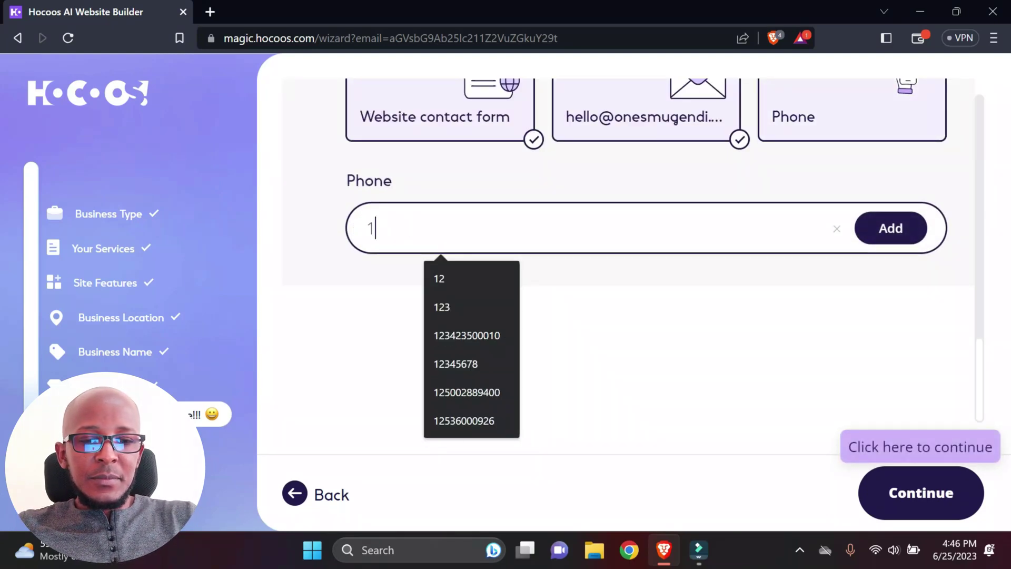
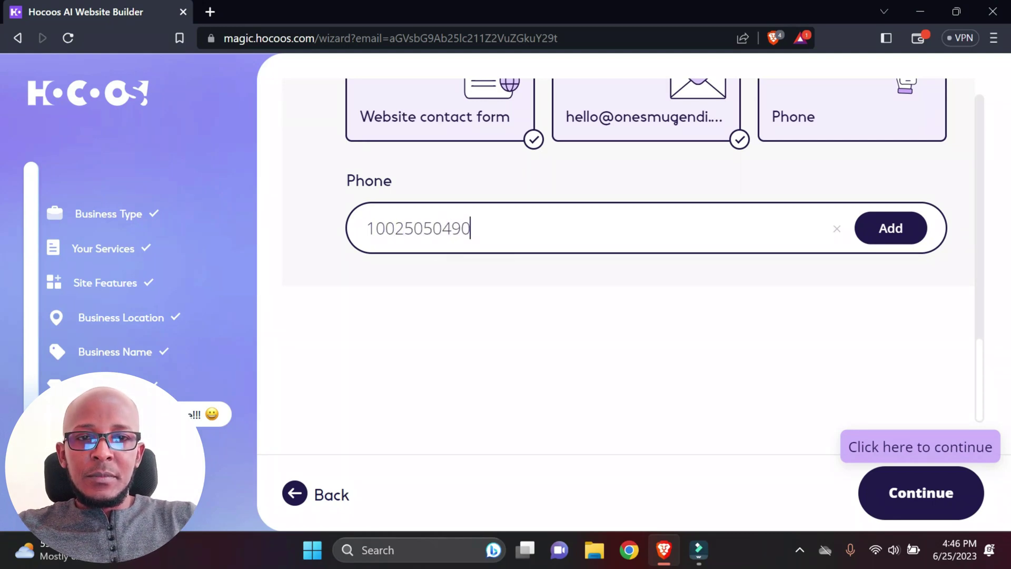
{"action": "left_click", "coordinate": [895, 235]}
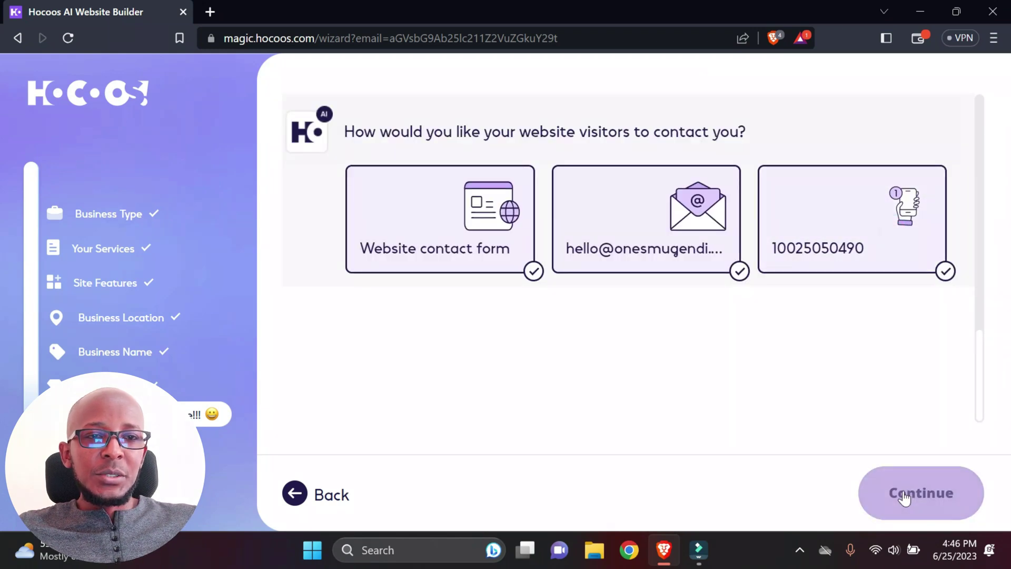
{"action": "left_click", "coordinate": [916, 496]}
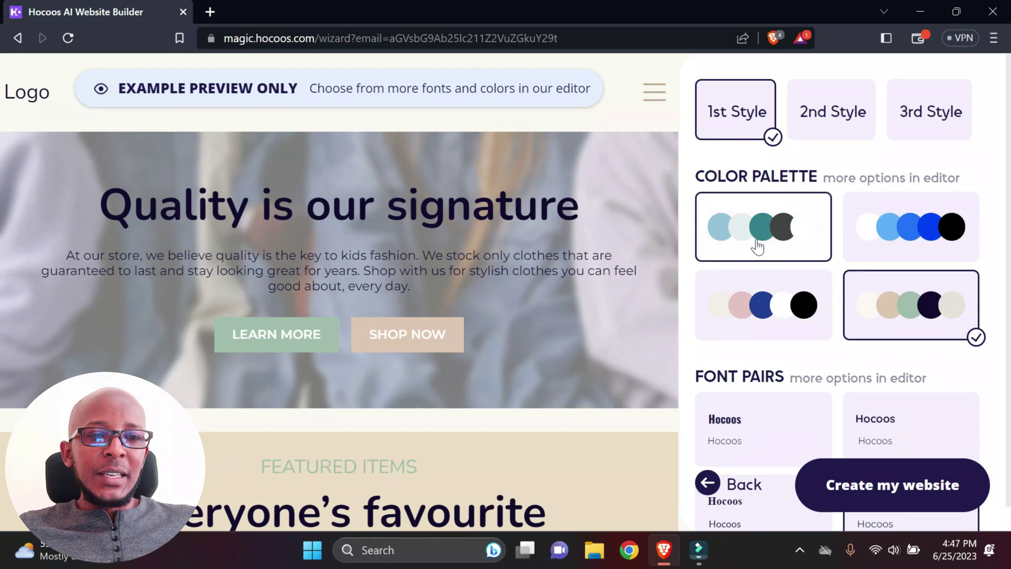
{"action": "scroll", "coordinate": [501, 303], "scroll_direction": "down", "scroll_amount": 5}
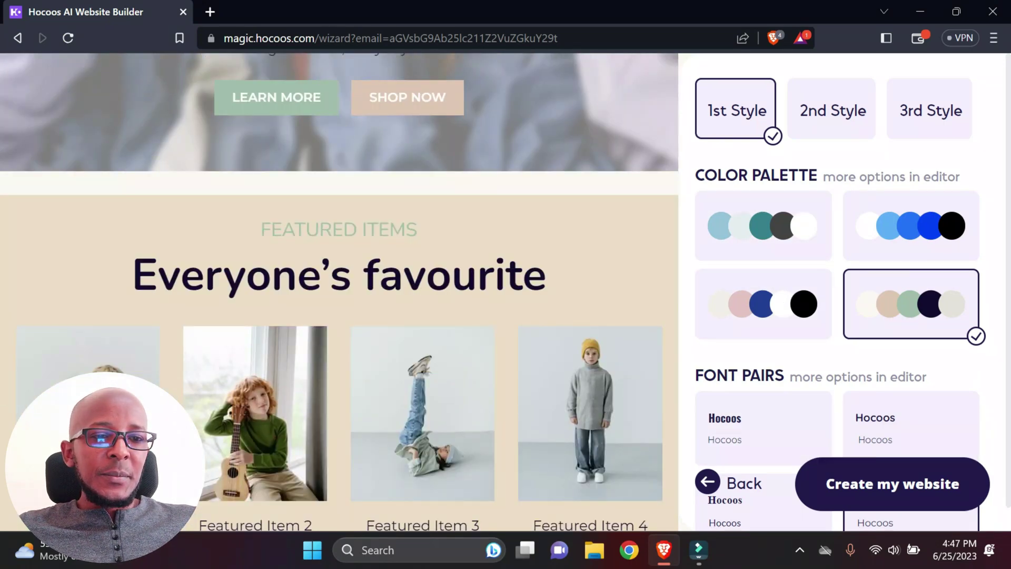
{"action": "scroll", "coordinate": [776, 392], "scroll_direction": "down", "scroll_amount": 1}
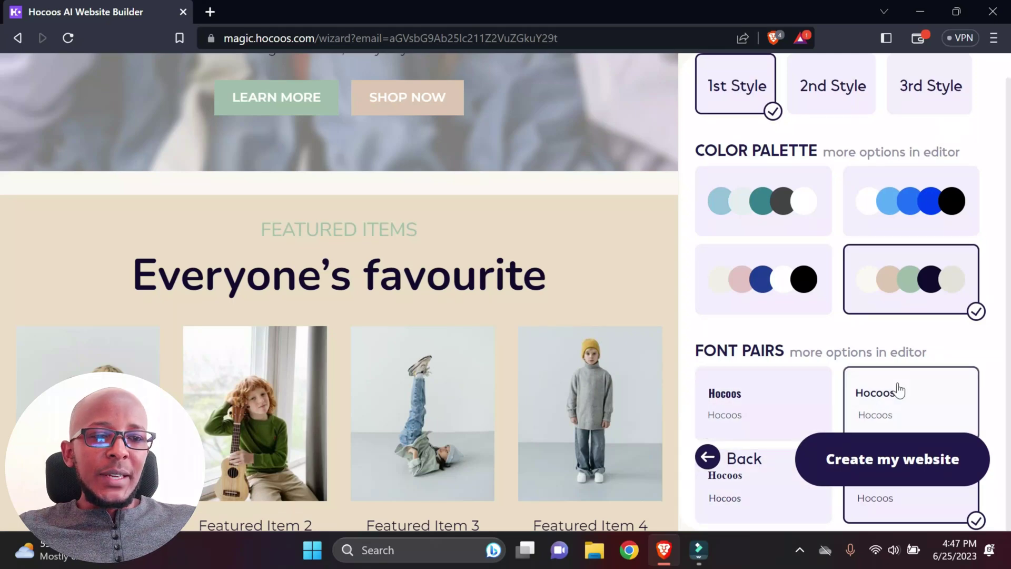
{"action": "scroll", "coordinate": [753, 350], "scroll_direction": "up", "scroll_amount": 1}
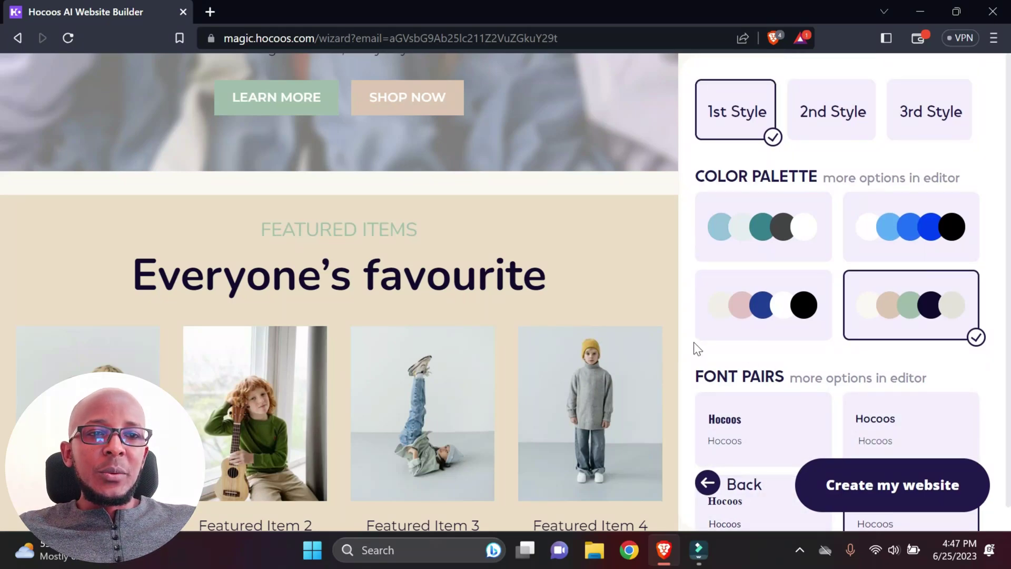
{"action": "scroll", "coordinate": [593, 235], "scroll_direction": "up", "scroll_amount": 5}
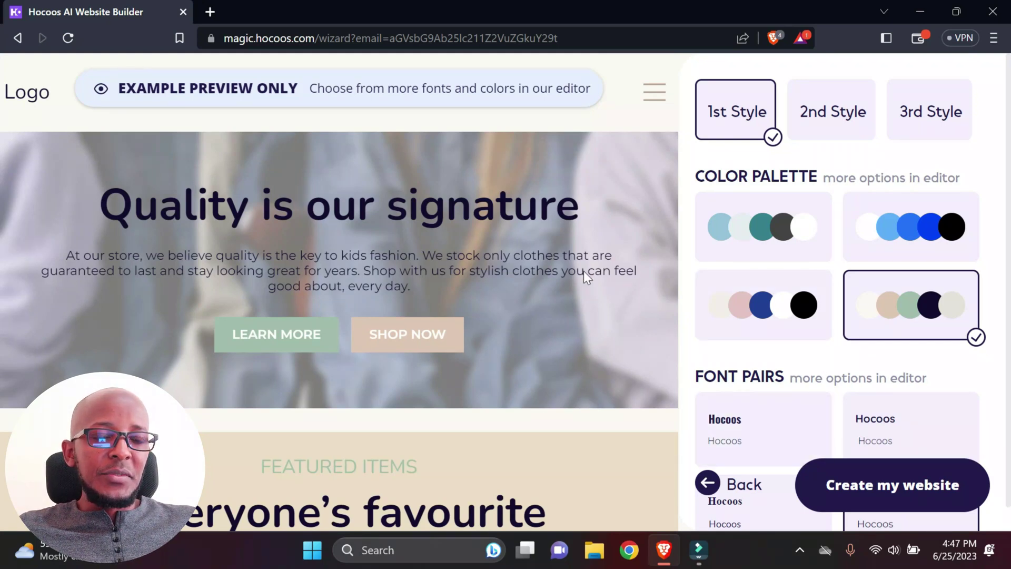
Step: Generate the kids clothing website with the chosen design
{"action": "left_click", "coordinate": [864, 485]}
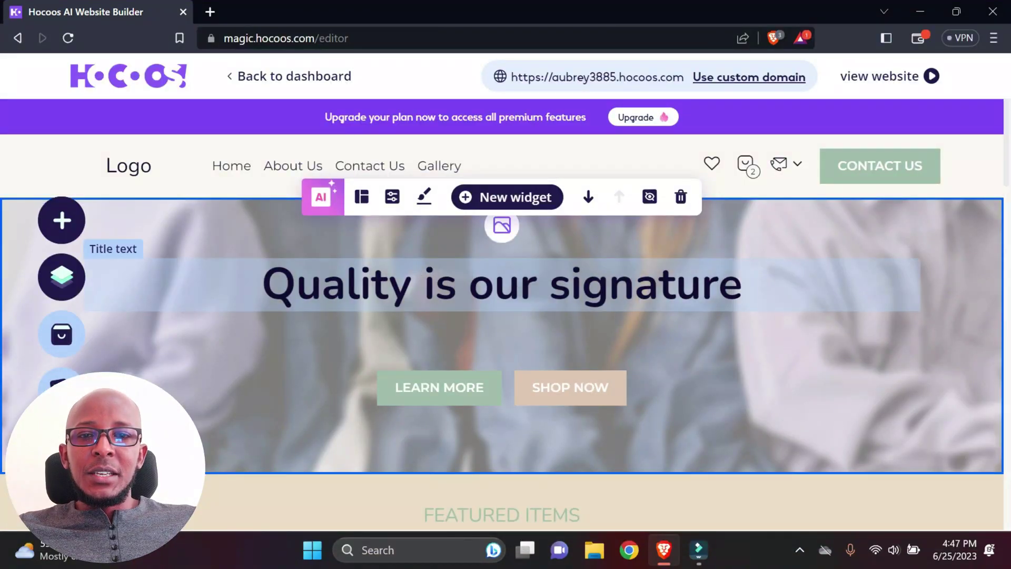
Step: Review the hero title and edit the site logo's text in the editor
{"action": "left_click", "coordinate": [261, 284]}
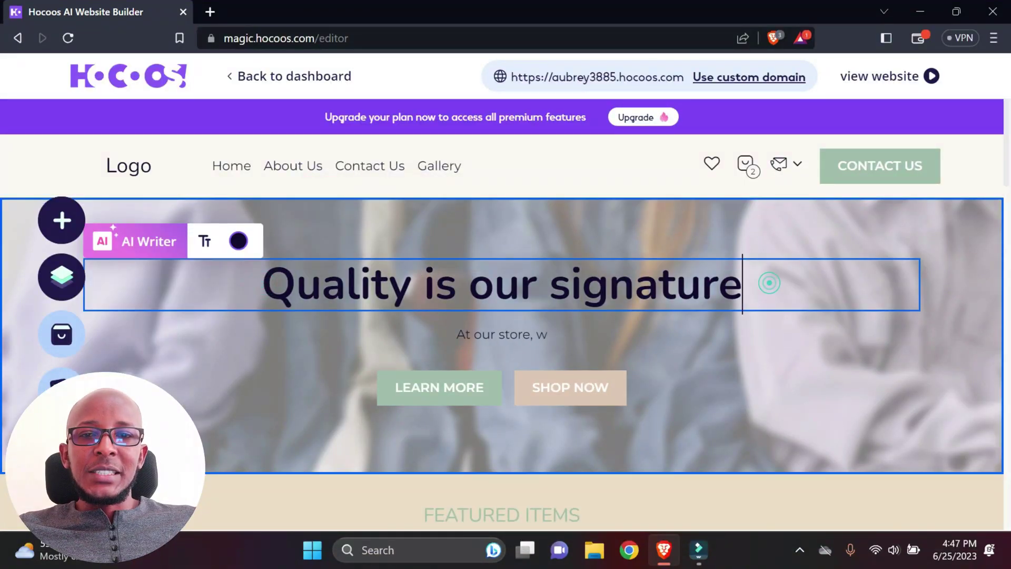
{"action": "scroll", "coordinate": [476, 419], "scroll_direction": "down", "scroll_amount": 7}
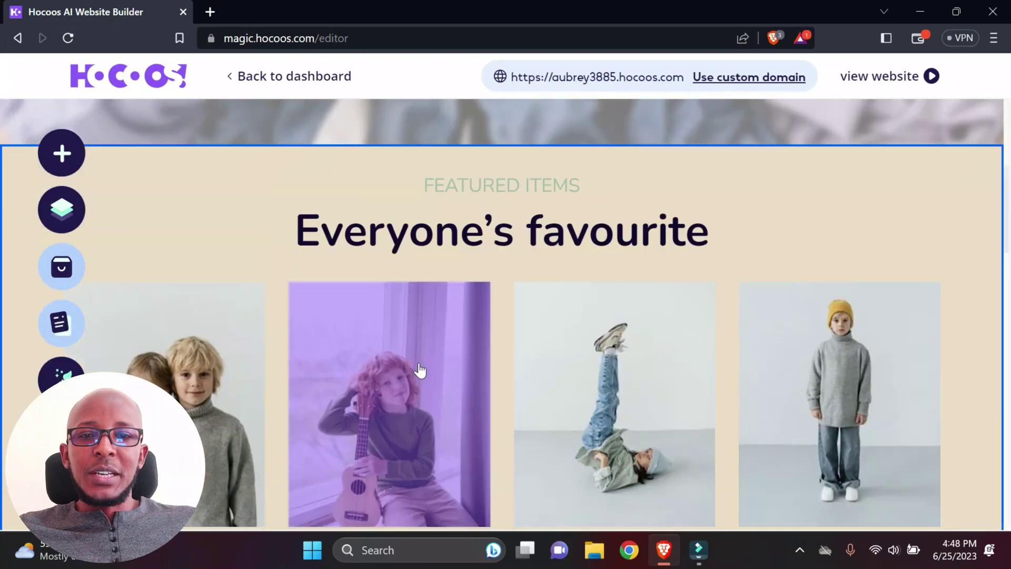
{"action": "scroll", "coordinate": [527, 374], "scroll_direction": "down", "scroll_amount": 3}
{"action": "scroll", "coordinate": [298, 379], "scroll_direction": "up", "scroll_amount": 10}
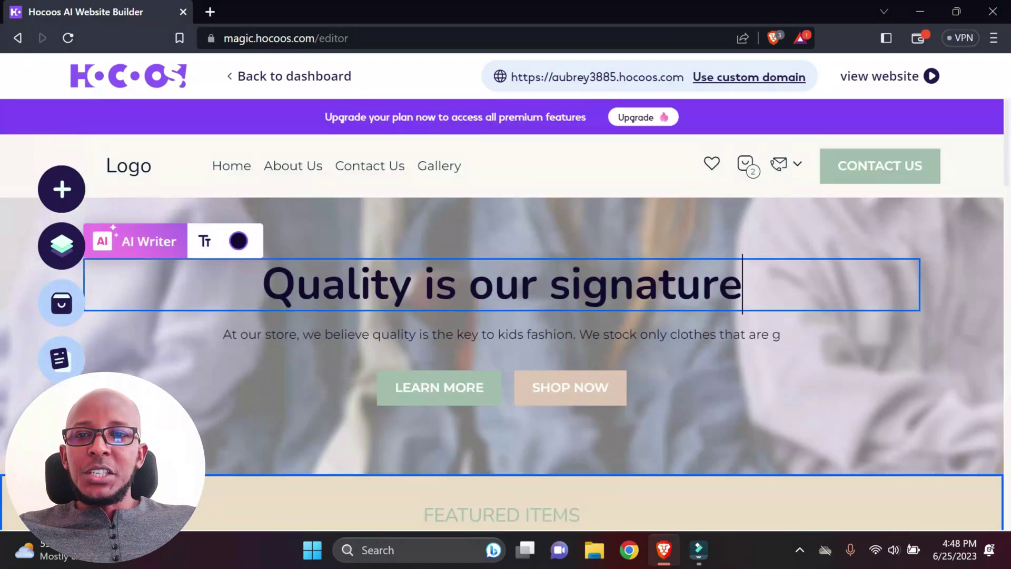
{"action": "left_click", "coordinate": [112, 171]}
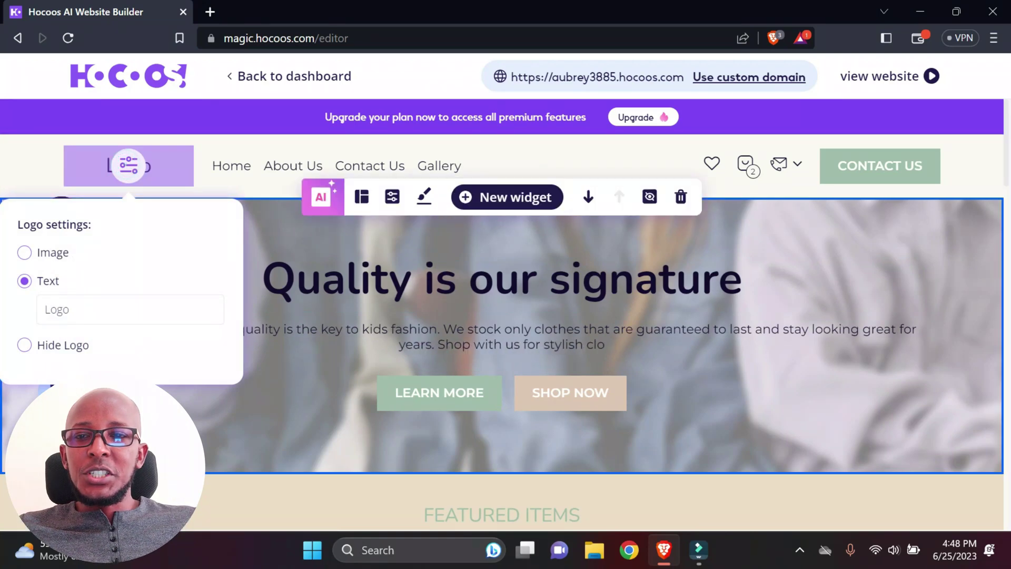
{"action": "left_click", "coordinate": [132, 309]}
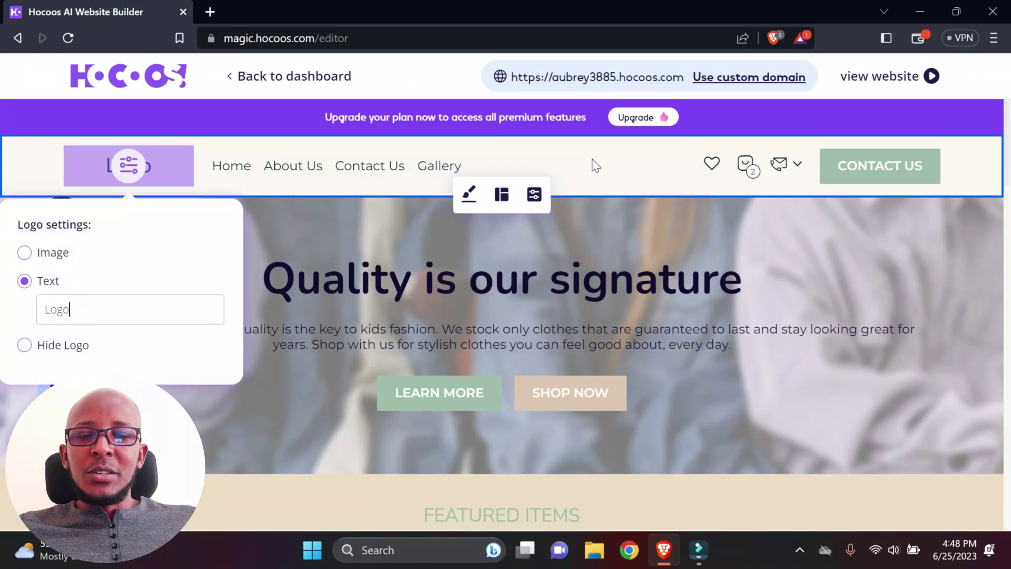
{"action": "left_click", "coordinate": [592, 160]}
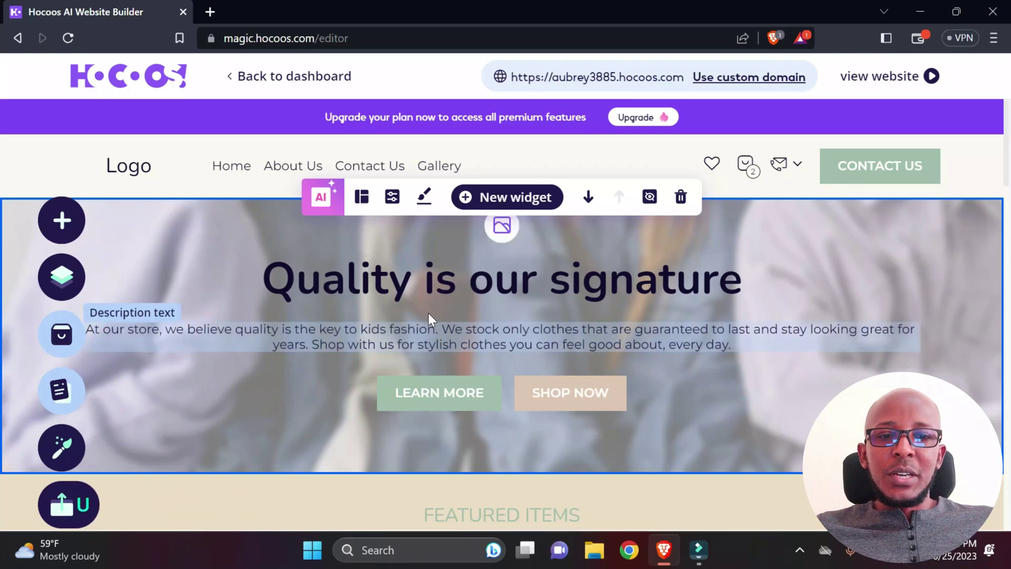
Step: Look over the edited page, then open the live website in a new tab
{"action": "scroll", "coordinate": [429, 321], "scroll_direction": "down", "scroll_amount": 8}
{"action": "scroll", "coordinate": [324, 346], "scroll_direction": "down", "scroll_amount": 12}
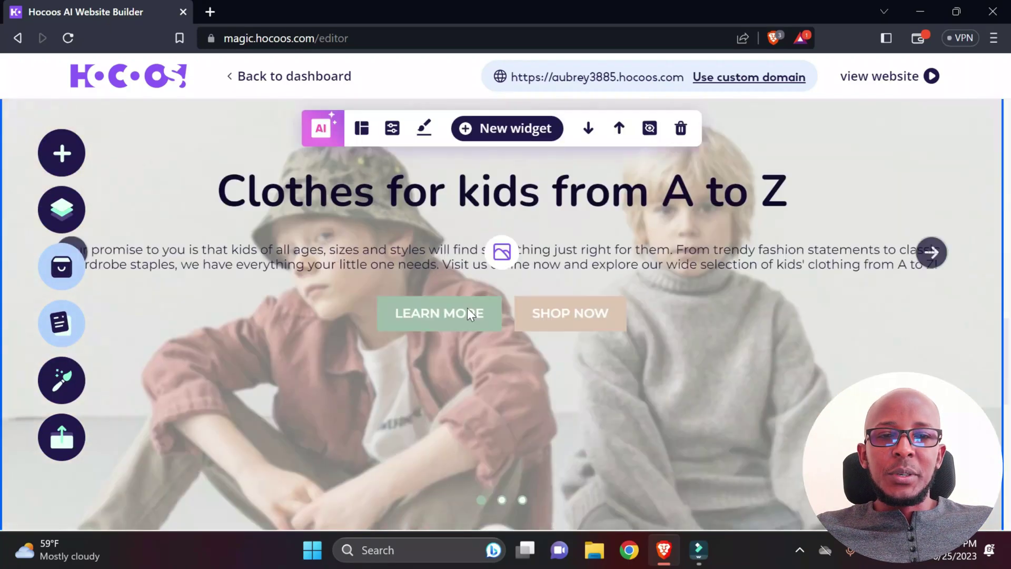
{"action": "scroll", "coordinate": [480, 292], "scroll_direction": "up", "scroll_amount": 5}
{"action": "scroll", "coordinate": [490, 247], "scroll_direction": "up", "scroll_amount": 10}
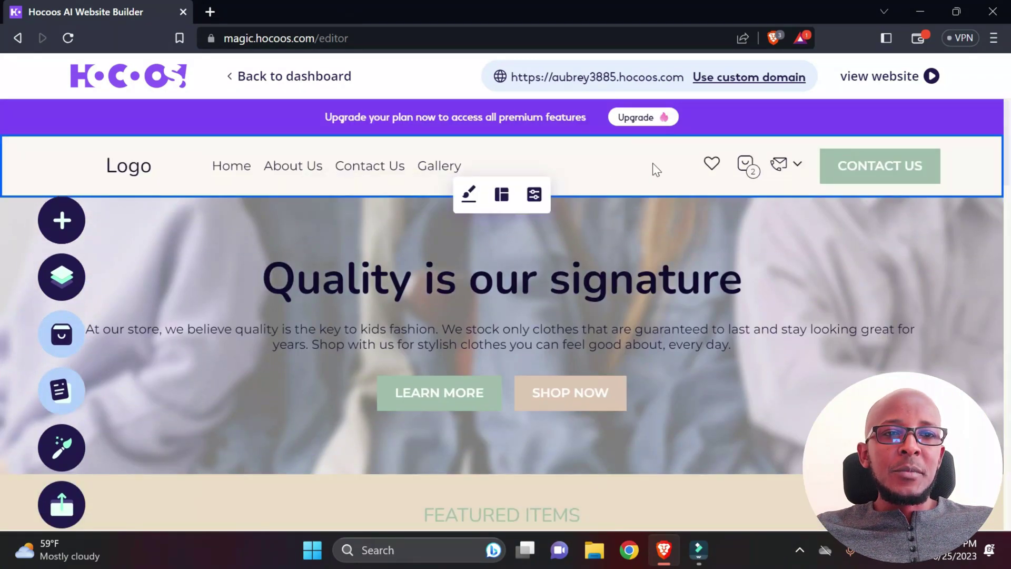
{"action": "left_click", "coordinate": [881, 76]}
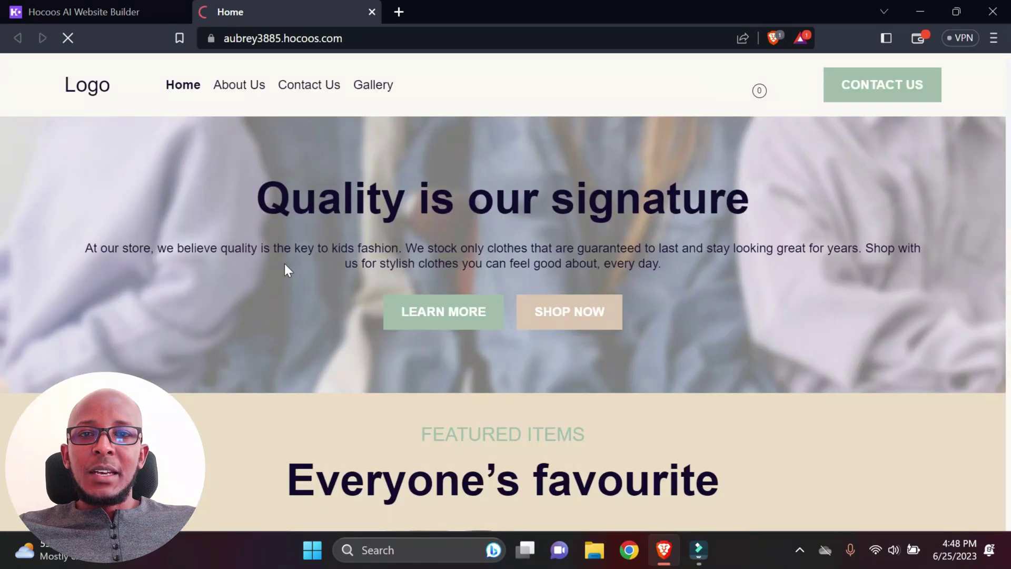
Step: Scroll through the live Home page to review its content
{"action": "scroll", "coordinate": [246, 301], "scroll_direction": "down", "scroll_amount": 10}
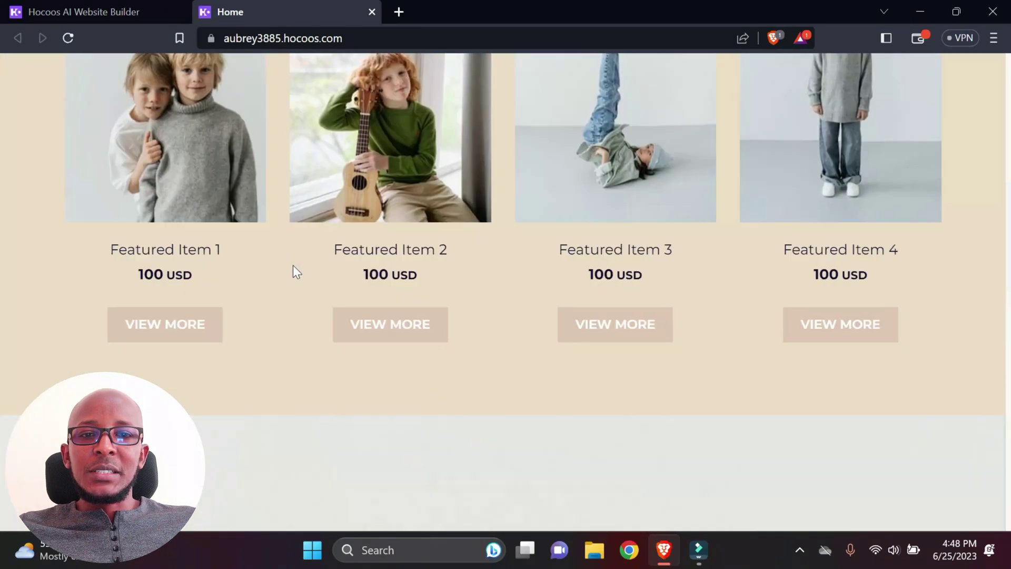
{"action": "scroll", "coordinate": [327, 280], "scroll_direction": "up", "scroll_amount": 4}
{"action": "scroll", "coordinate": [251, 245], "scroll_direction": "up", "scroll_amount": 5}
{"action": "scroll", "coordinate": [236, 252], "scroll_direction": "down", "scroll_amount": 15}
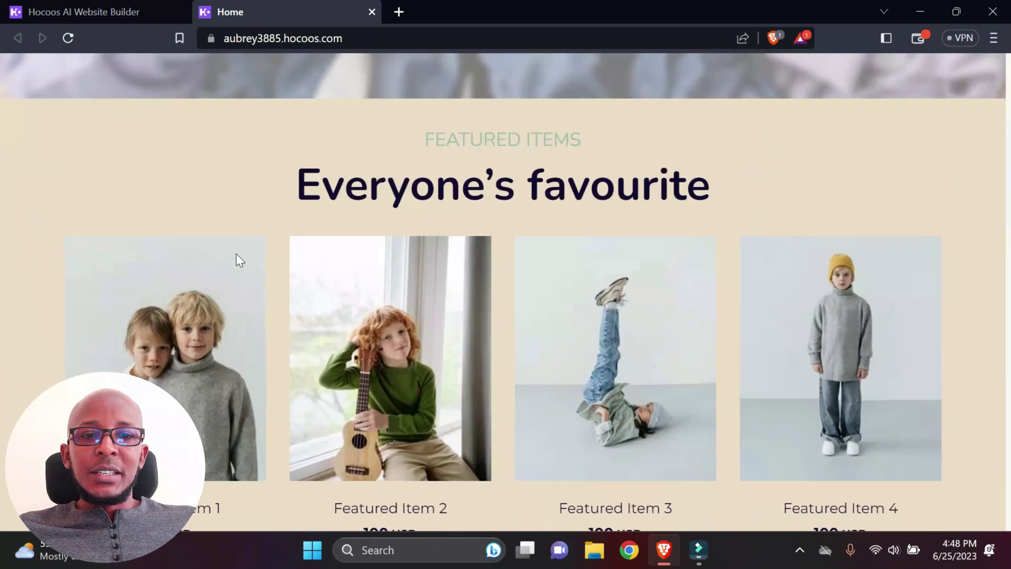
{"action": "scroll", "coordinate": [241, 252], "scroll_direction": "down", "scroll_amount": 5}
{"action": "scroll", "coordinate": [258, 250], "scroll_direction": "up", "scroll_amount": 15}
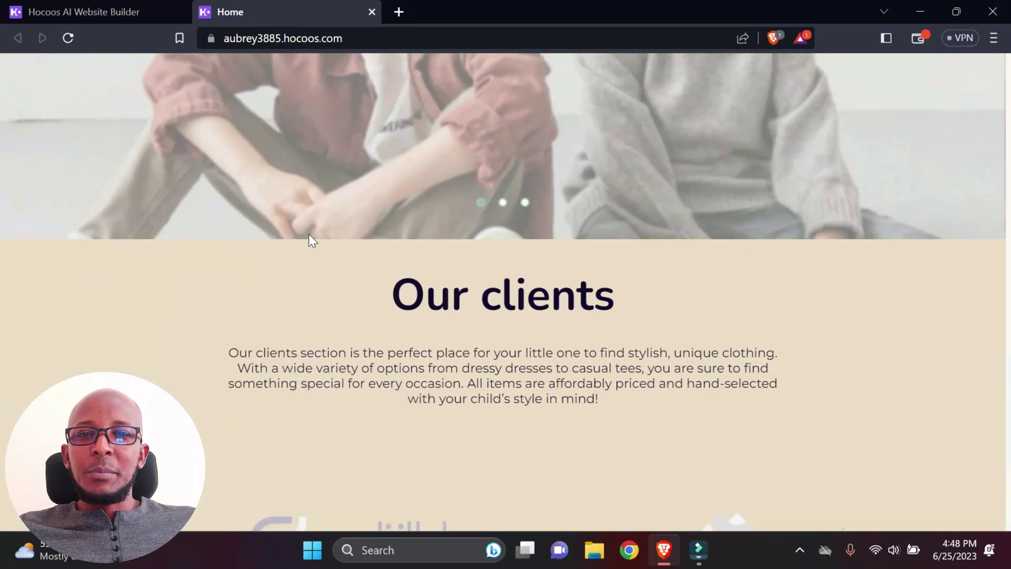
{"action": "scroll", "coordinate": [502, 291], "scroll_direction": "up", "scroll_amount": 1}
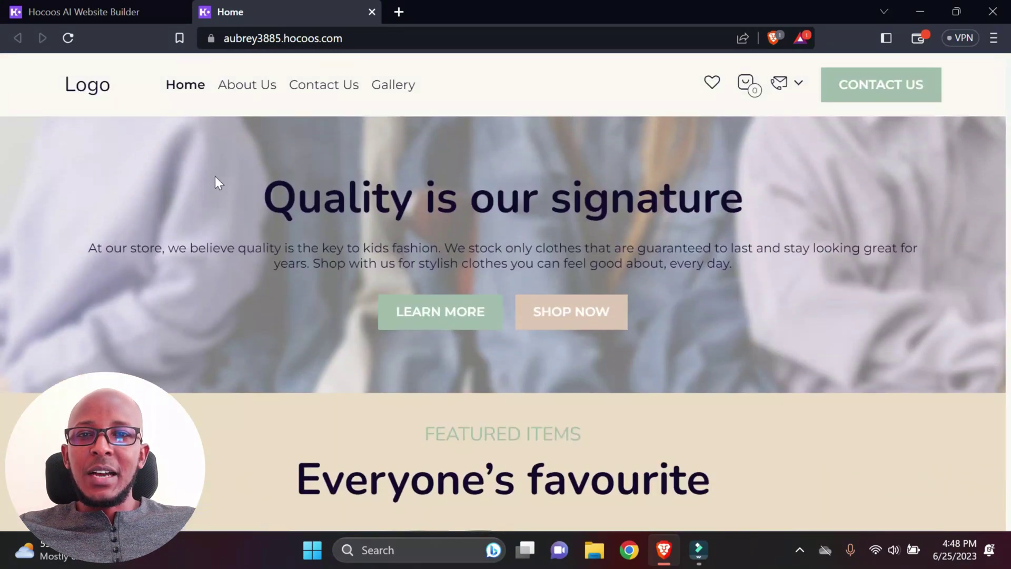
Step: Go to the About Us page and browse it
{"action": "left_click", "coordinate": [244, 85]}
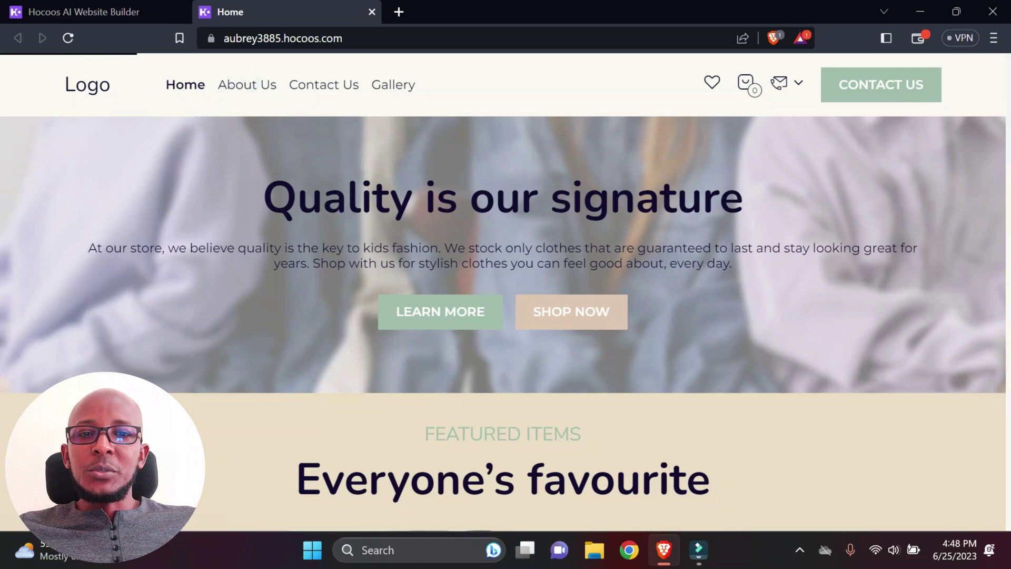
{"action": "scroll", "coordinate": [414, 270], "scroll_direction": "down", "scroll_amount": 8}
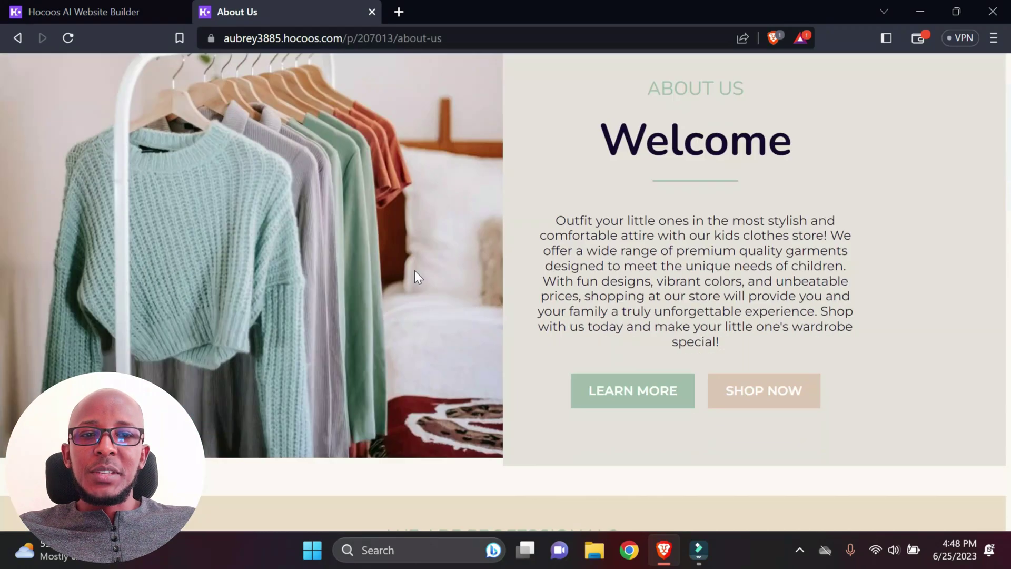
{"action": "scroll", "coordinate": [419, 245], "scroll_direction": "down", "scroll_amount": 5}
{"action": "scroll", "coordinate": [438, 222], "scroll_direction": "up", "scroll_amount": 13}
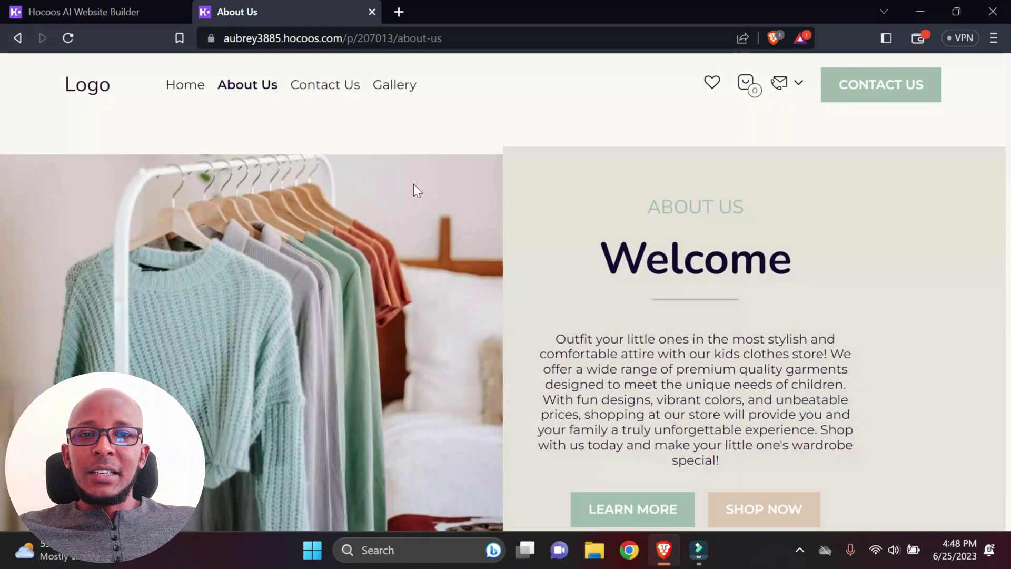
Step: Go to the Gallery page and scroll through its kids' fashion photos
{"action": "left_click", "coordinate": [401, 84]}
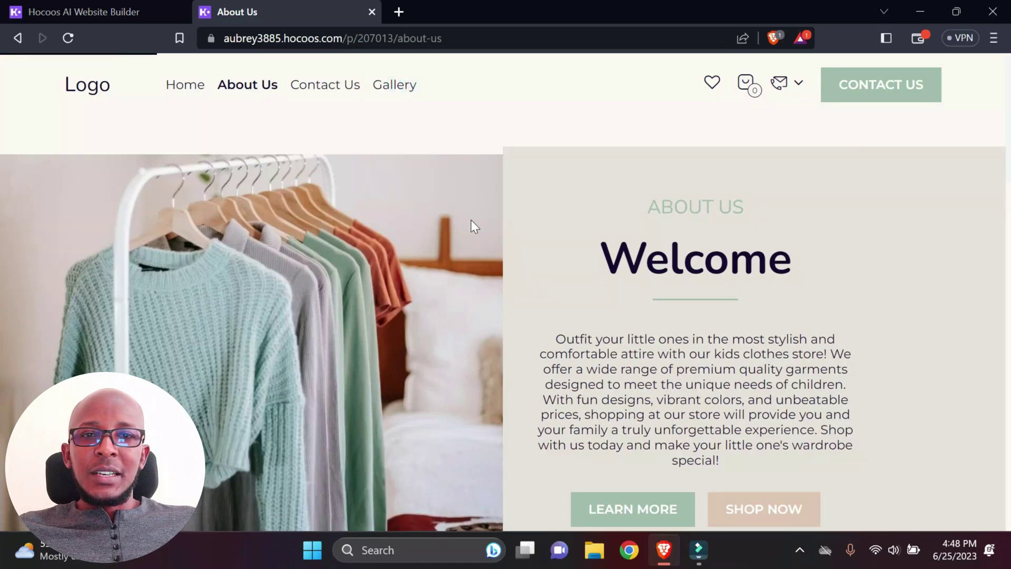
{"action": "scroll", "coordinate": [319, 277], "scroll_direction": "down", "scroll_amount": 10}
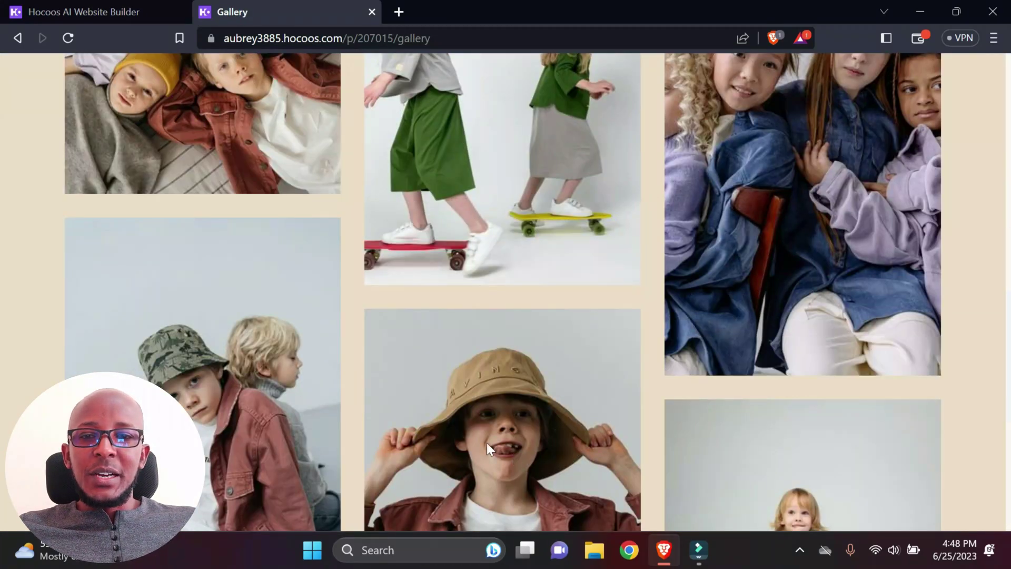
{"action": "scroll", "coordinate": [257, 262], "scroll_direction": "down", "scroll_amount": 4}
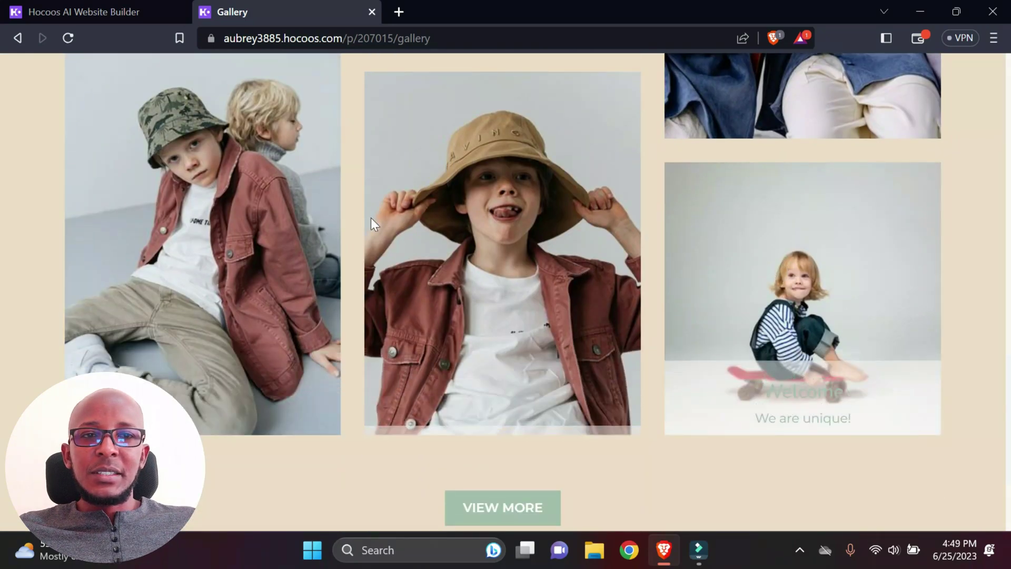
{"action": "scroll", "coordinate": [370, 218], "scroll_direction": "up", "scroll_amount": 12}
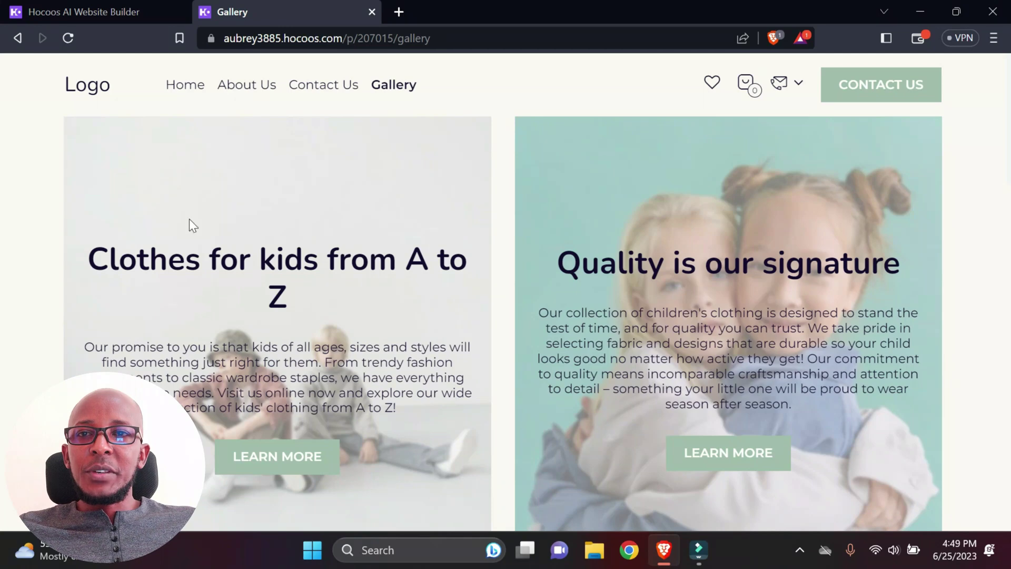
Step: Back in the editor, review the 'Use custom domain' Manage Website Domain options and close them
{"action": "left_click", "coordinate": [93, 7]}
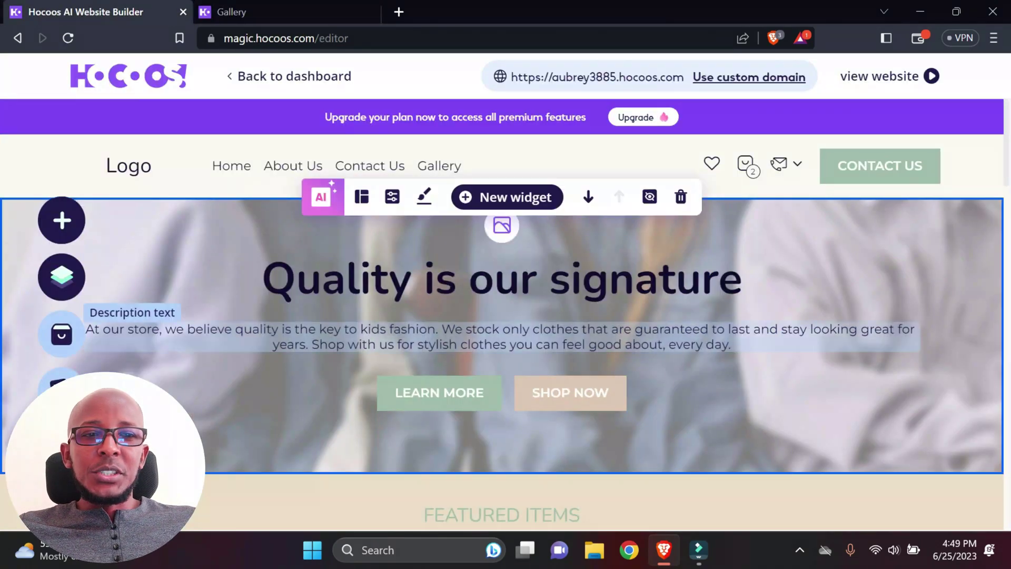
{"action": "scroll", "coordinate": [502, 310], "scroll_direction": "down", "scroll_amount": 4}
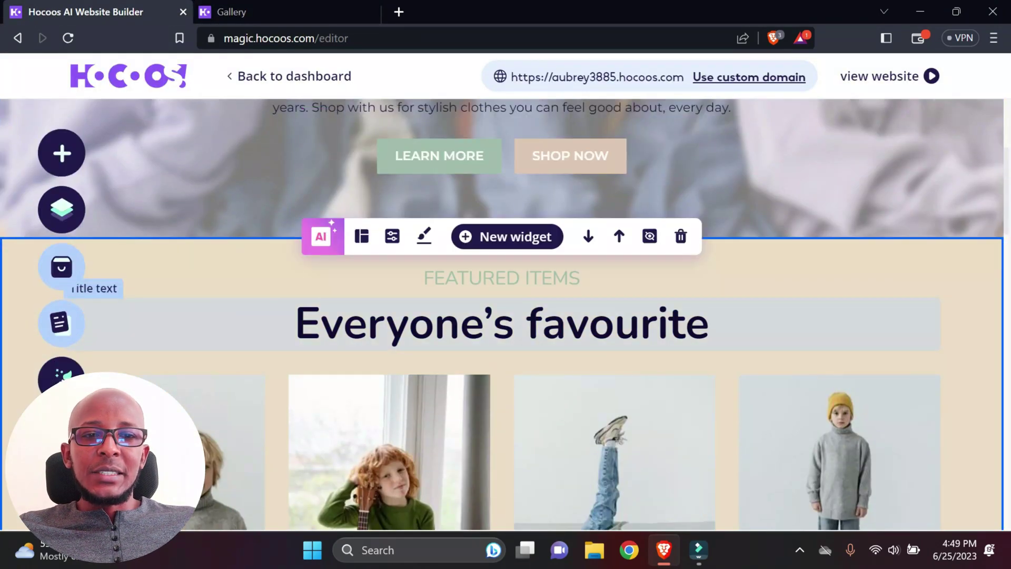
{"action": "scroll", "coordinate": [502, 311], "scroll_direction": "up", "scroll_amount": 4}
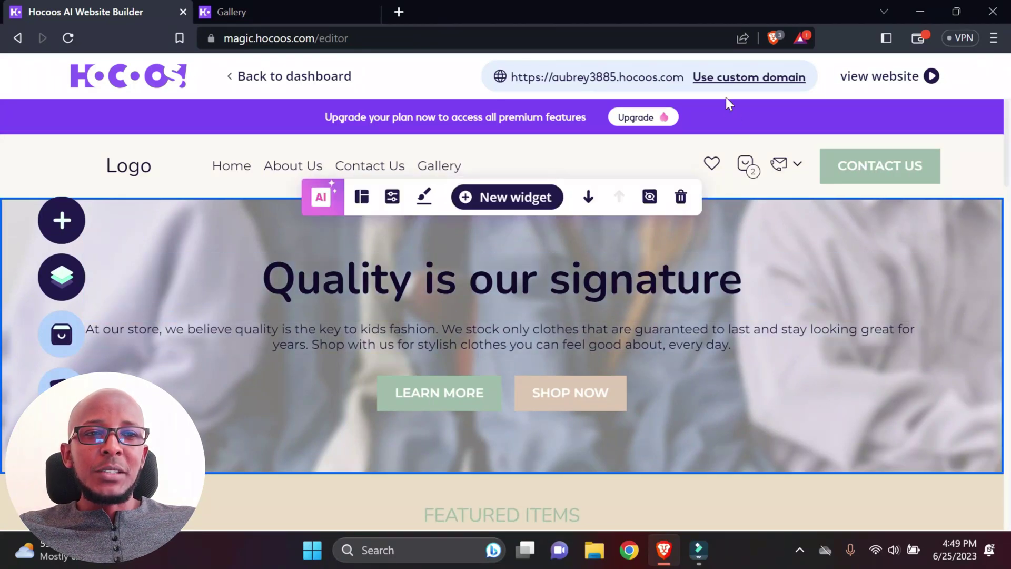
{"action": "left_click", "coordinate": [747, 79]}
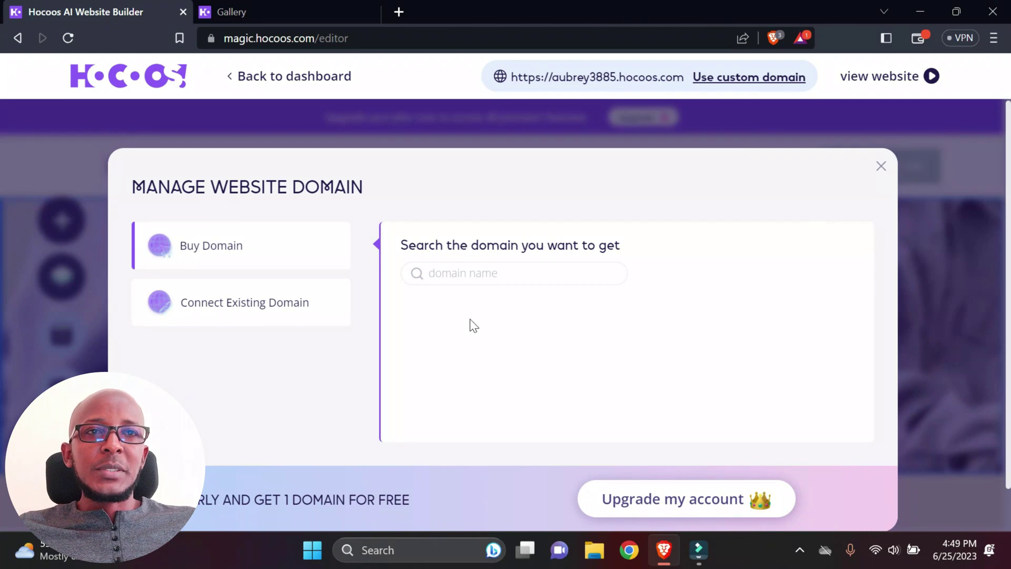
{"action": "left_click", "coordinate": [879, 170]}
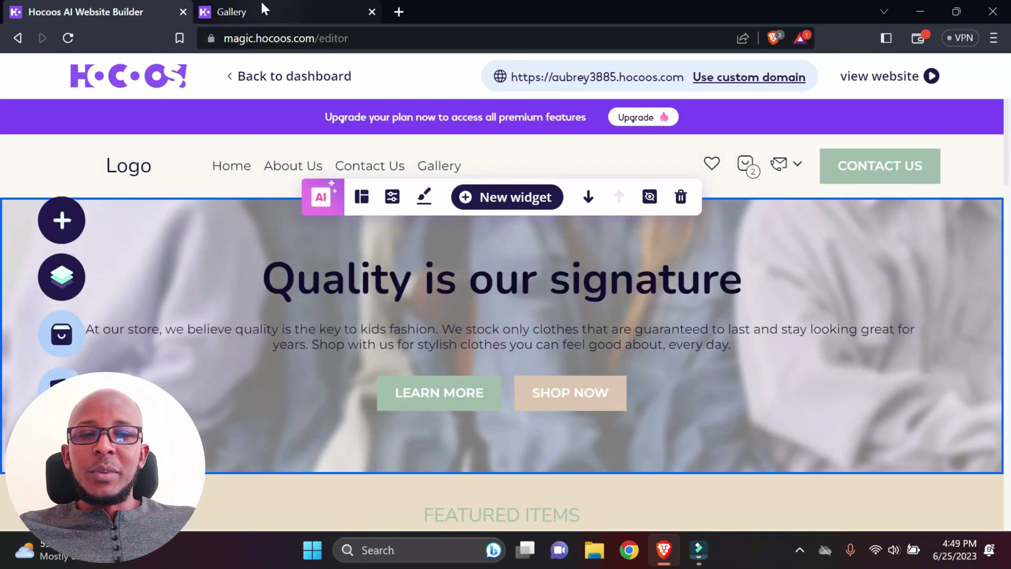
Step: On the live site's Gallery page, scroll through the kids' fashion photos and return to the top
{"action": "left_click", "coordinate": [261, 4]}
{"action": "scroll", "coordinate": [367, 227], "scroll_direction": "down", "scroll_amount": 15}
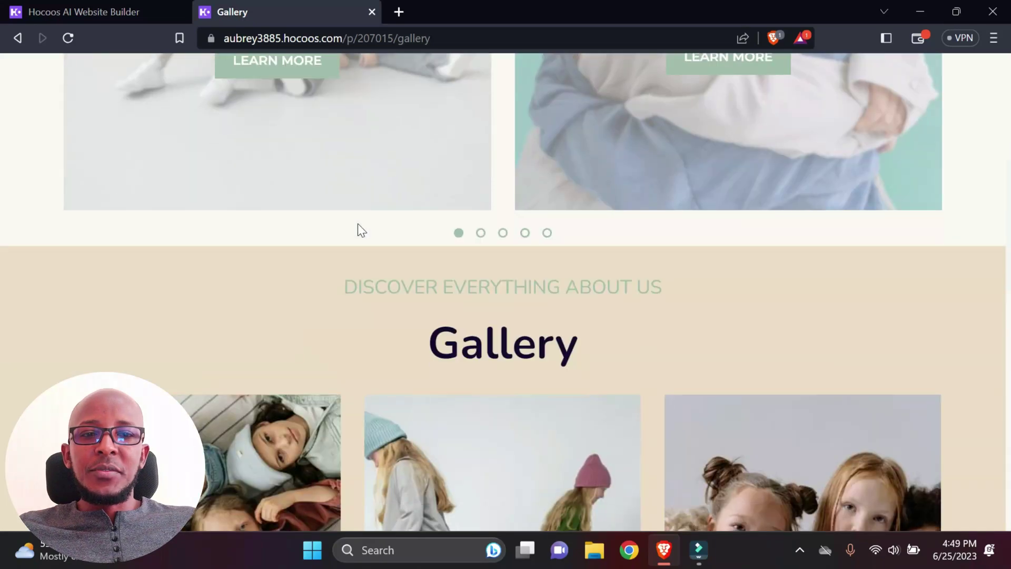
{"action": "scroll", "coordinate": [236, 300], "scroll_direction": "up", "scroll_amount": 6}
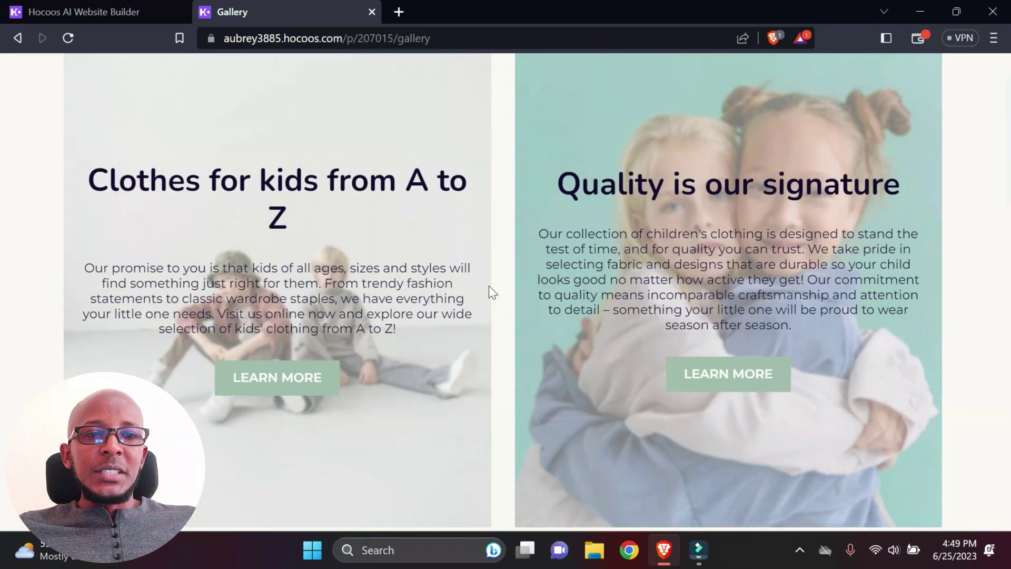
{"action": "scroll", "coordinate": [523, 280], "scroll_direction": "up", "scroll_amount": 2}
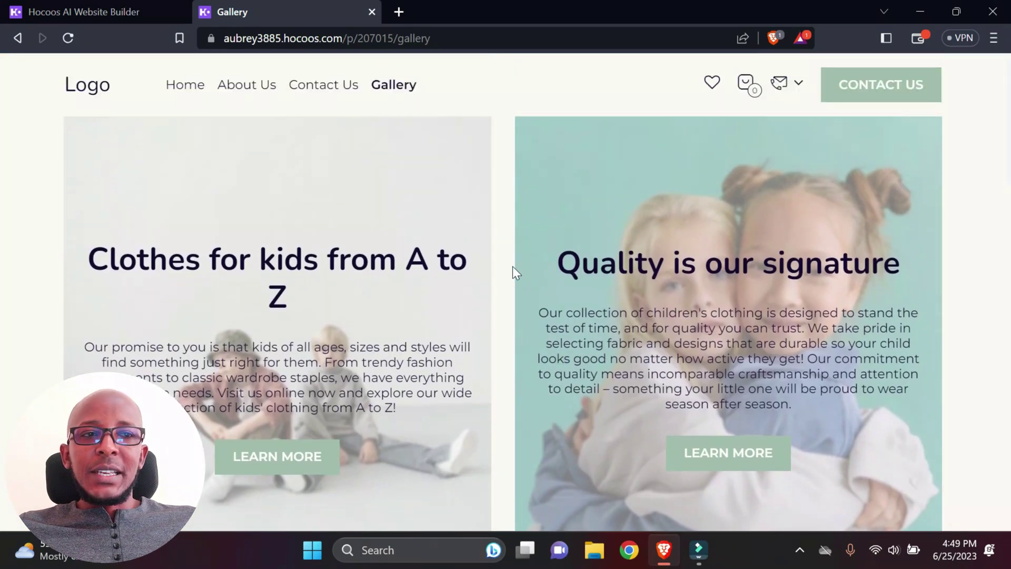